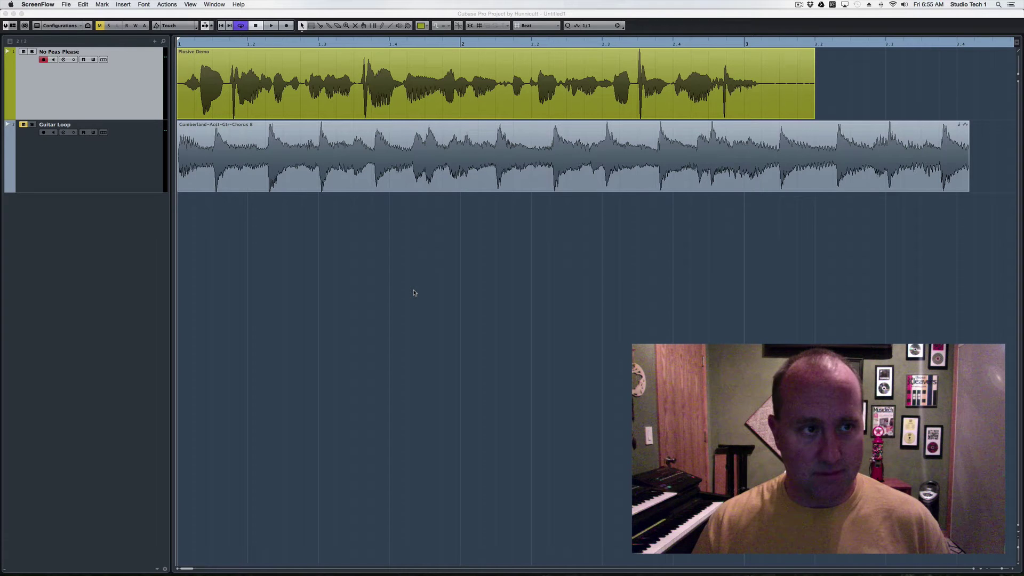
# Play the narration and guitar tracks, then select the Cumberland-Acst-Gtr-Chorus 8 clip on Guitar Loop.
pyautogui.click(132, 99)
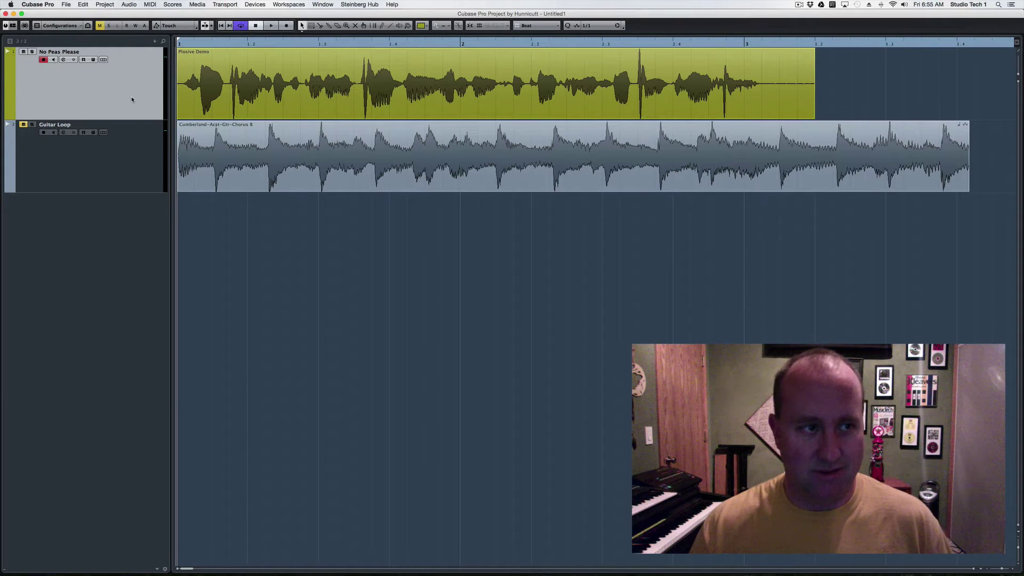
pyautogui.press('space')
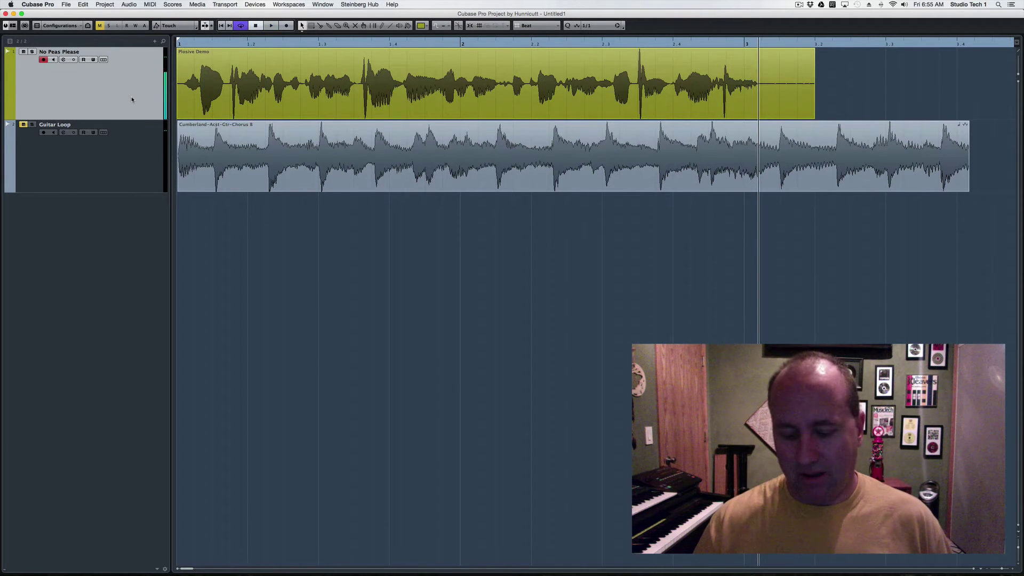
pyautogui.press('space')
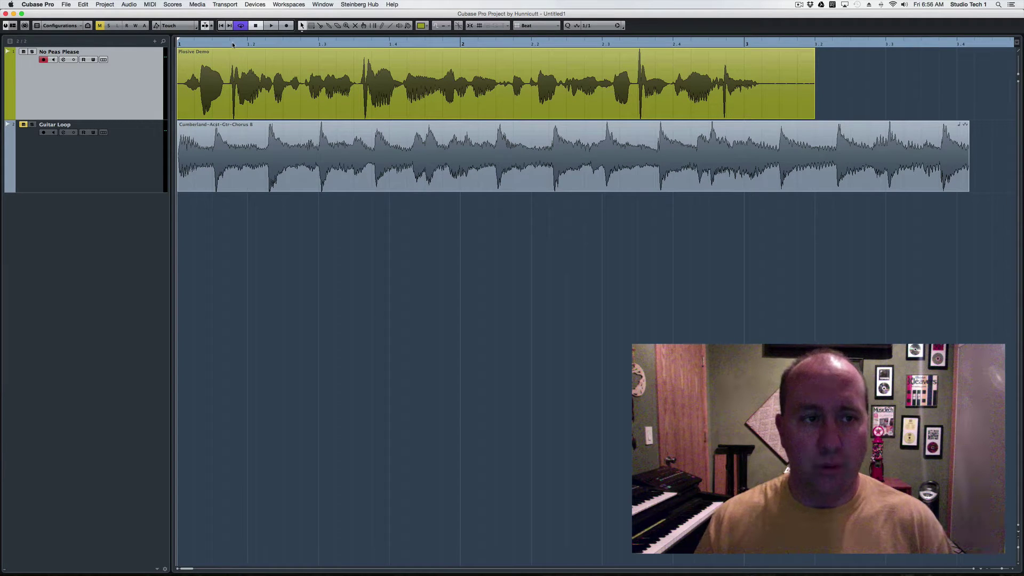
pyautogui.click(253, 155)
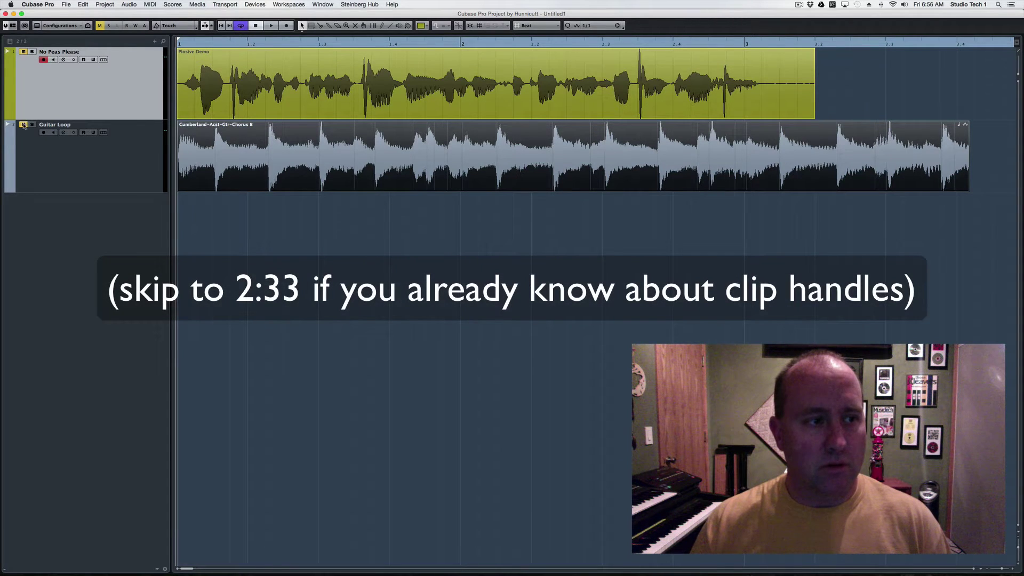
pyautogui.moveTo(407, 159)
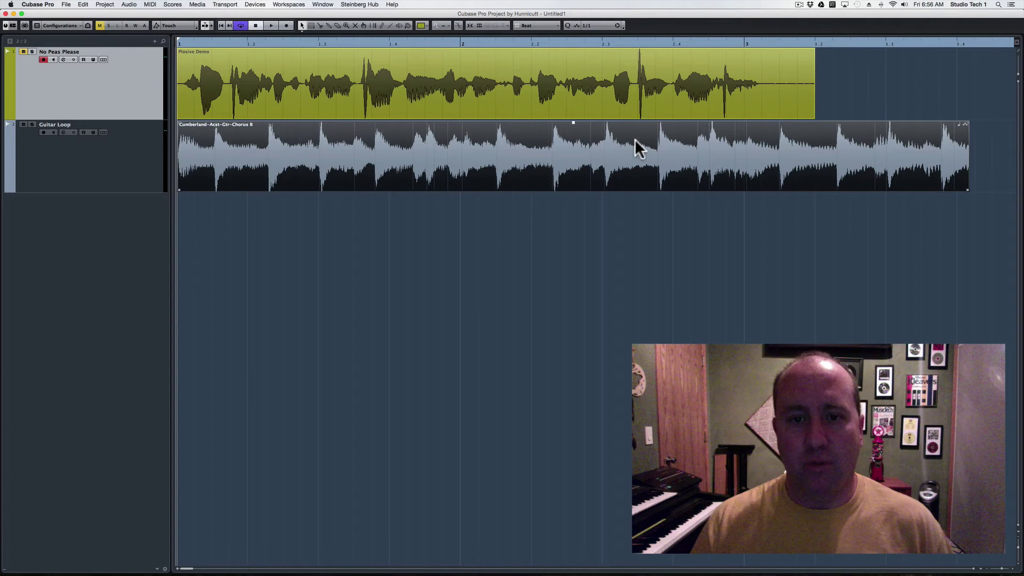
# Audition the Cumberland guitar loop about 3 dB quieter, then raise its volume back to full.
pyautogui.press('space')
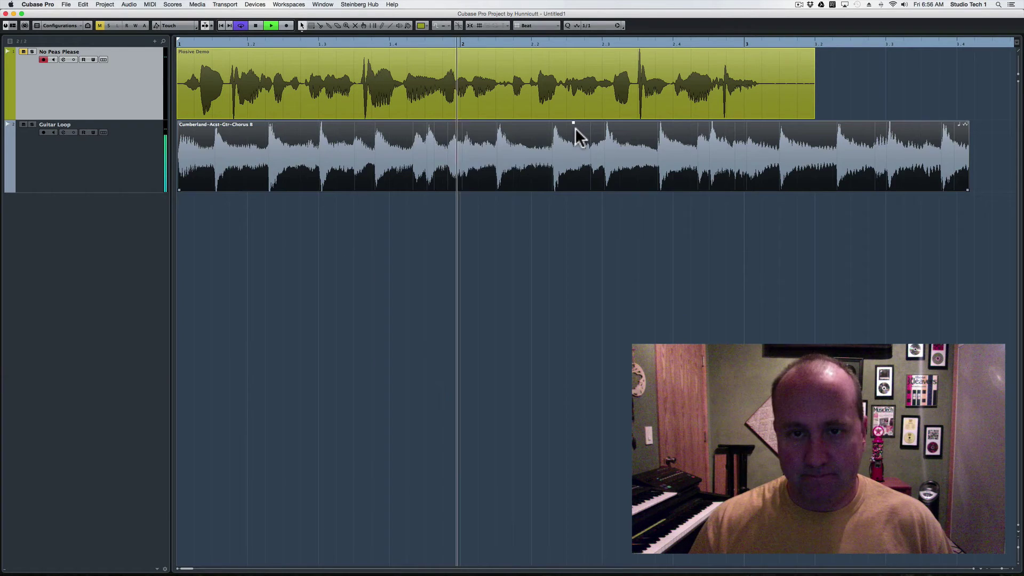
pyautogui.moveTo(573, 124); pyautogui.dragTo(576, 181)
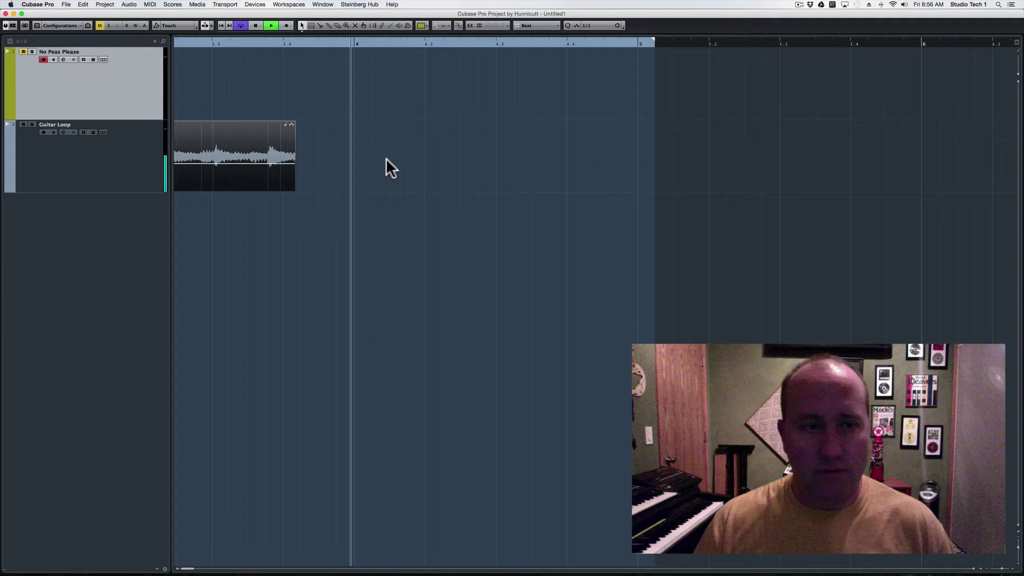
pyautogui.press('space')
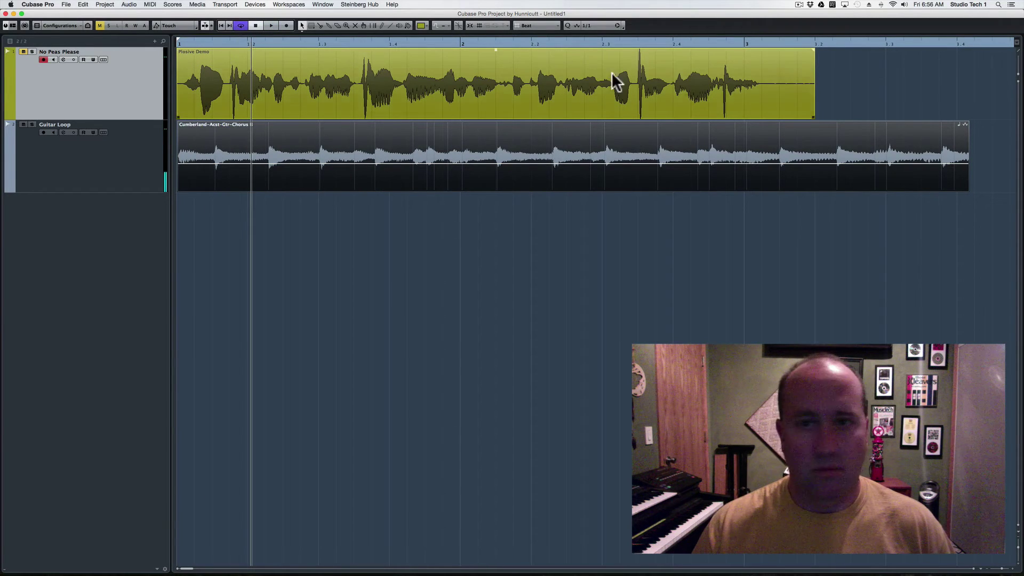
pyautogui.moveTo(918, 45); pyautogui.dragTo(973, 38)
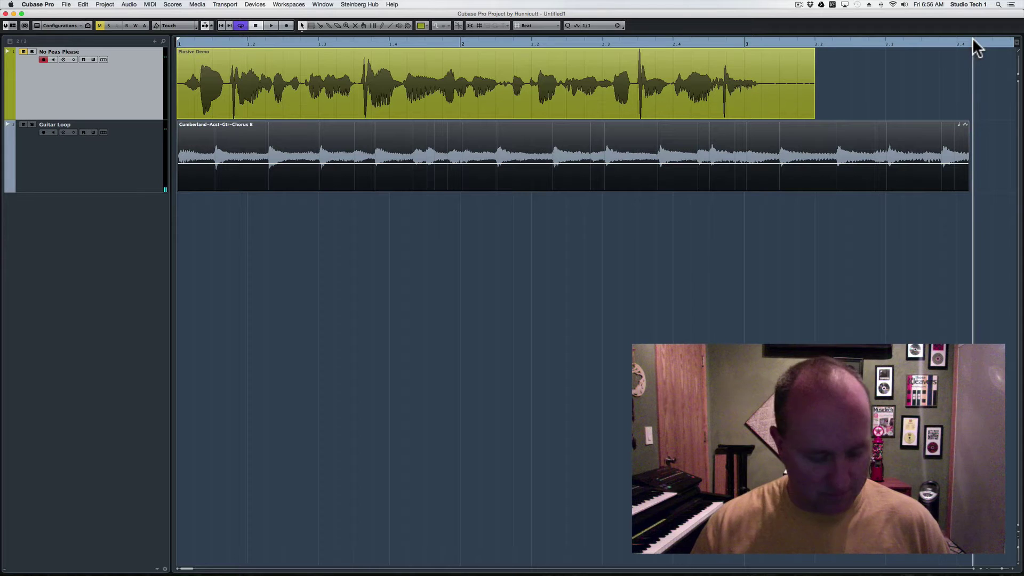
pyautogui.press('space')
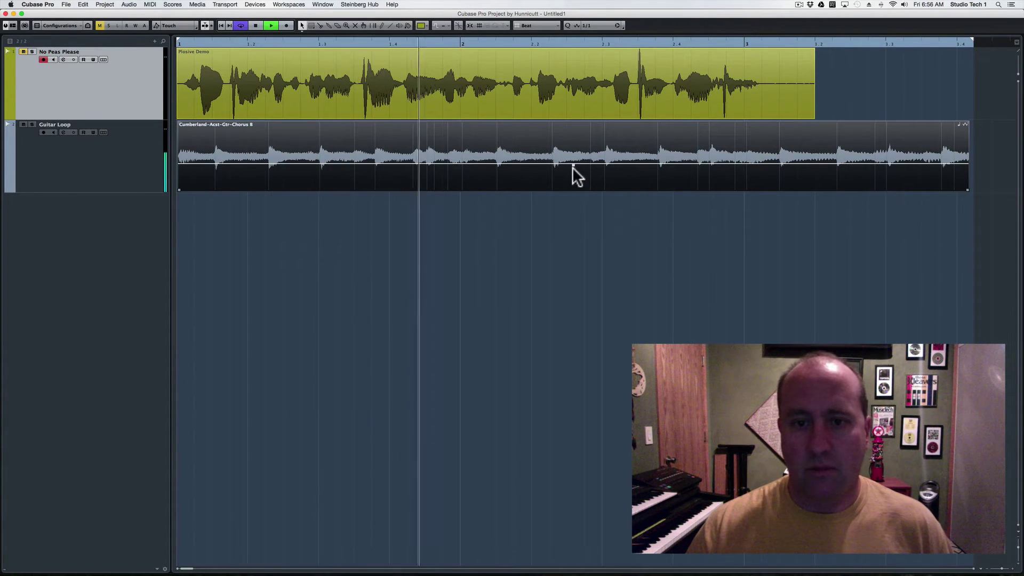
pyautogui.moveTo(571, 162); pyautogui.dragTo(566, 122)
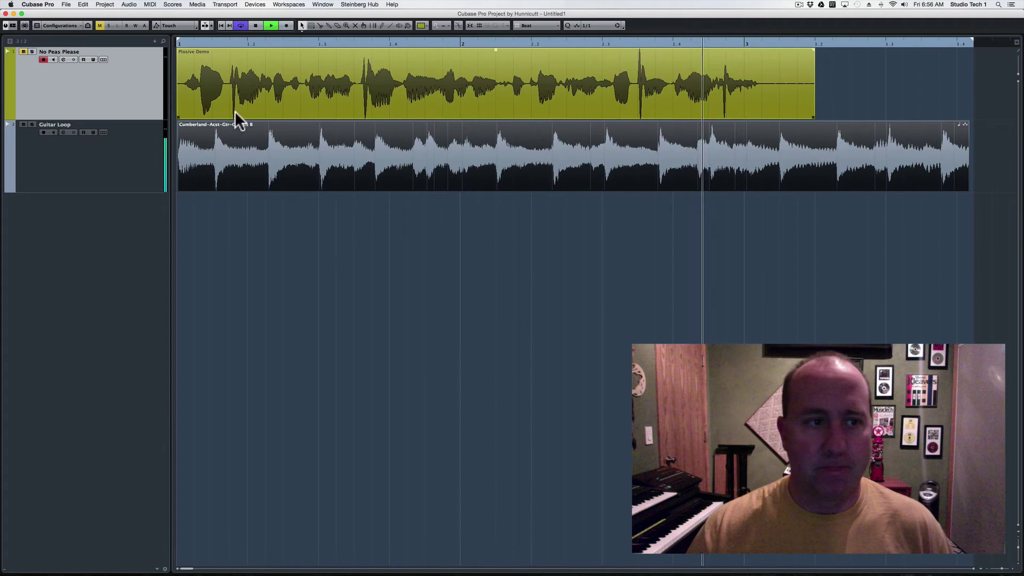
# Try a fade-in and fade-out on the guitar loop, remove both, and trim its end to about bar 3.2.
pyautogui.moveTo(181, 124); pyautogui.dragTo(314, 123)
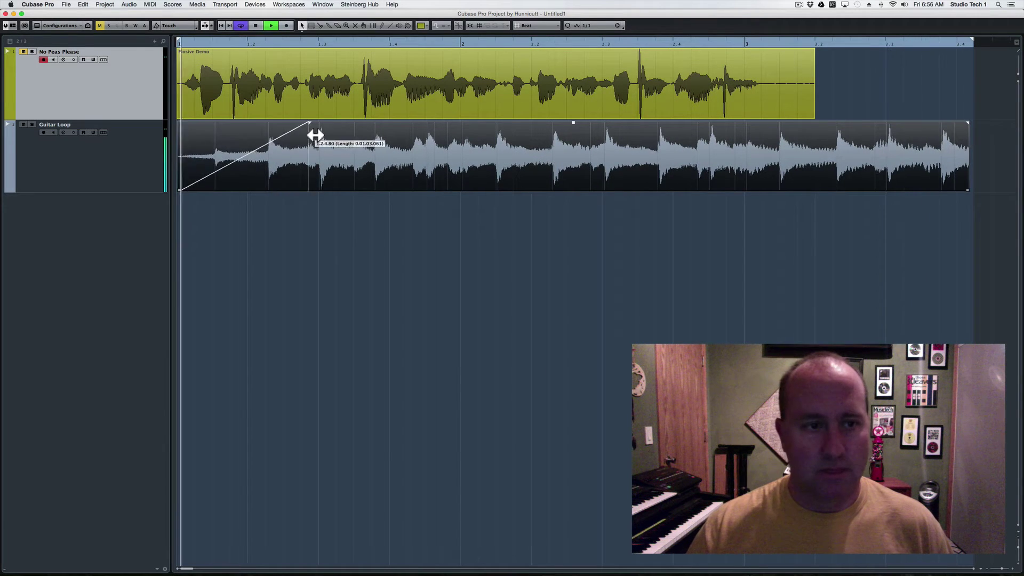
pyautogui.moveTo(965, 124); pyautogui.dragTo(793, 131)
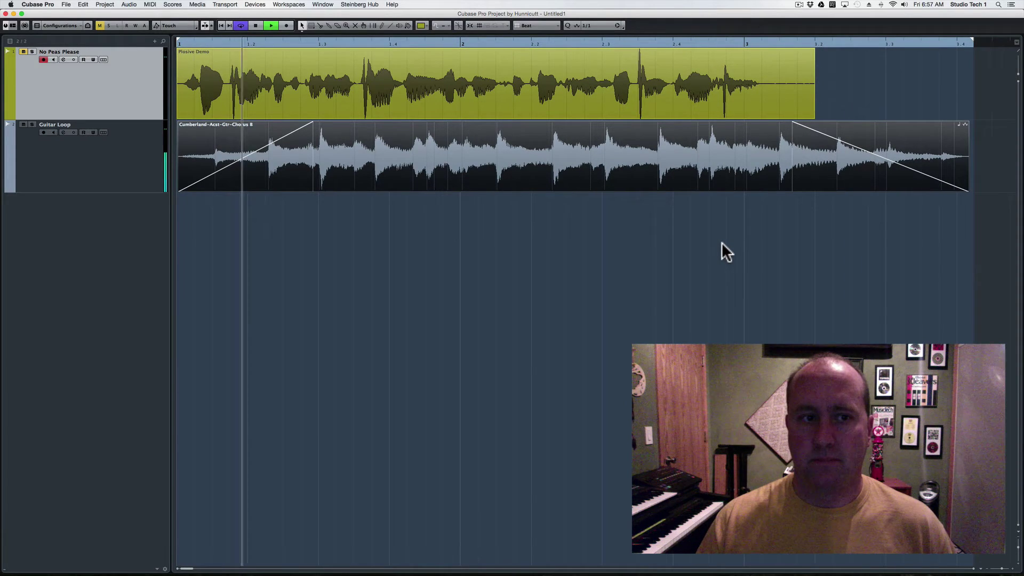
pyautogui.press('space')
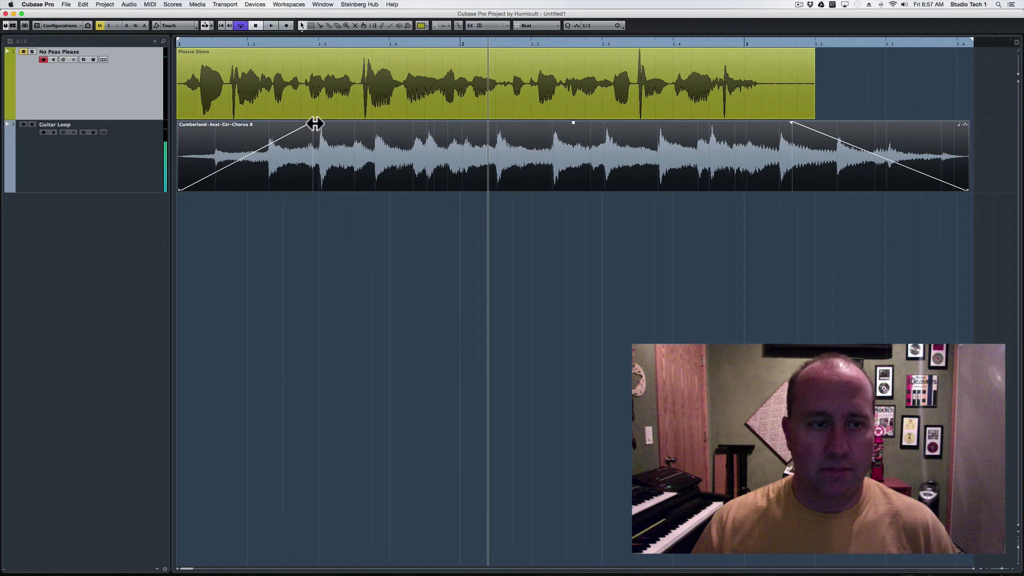
pyautogui.moveTo(314, 124); pyautogui.dragTo(184, 116)
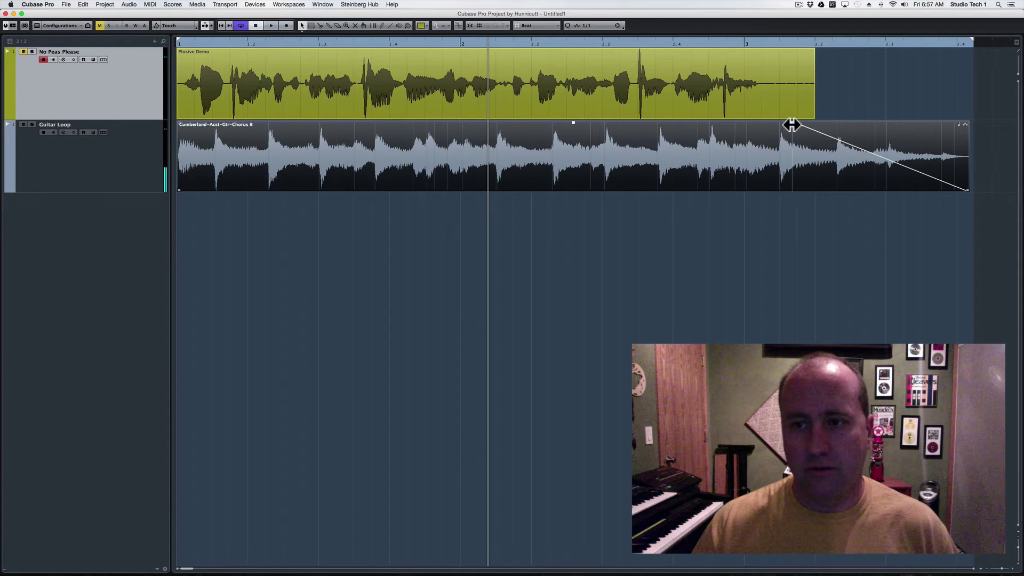
pyautogui.moveTo(793, 124); pyautogui.dragTo(1013, 112)
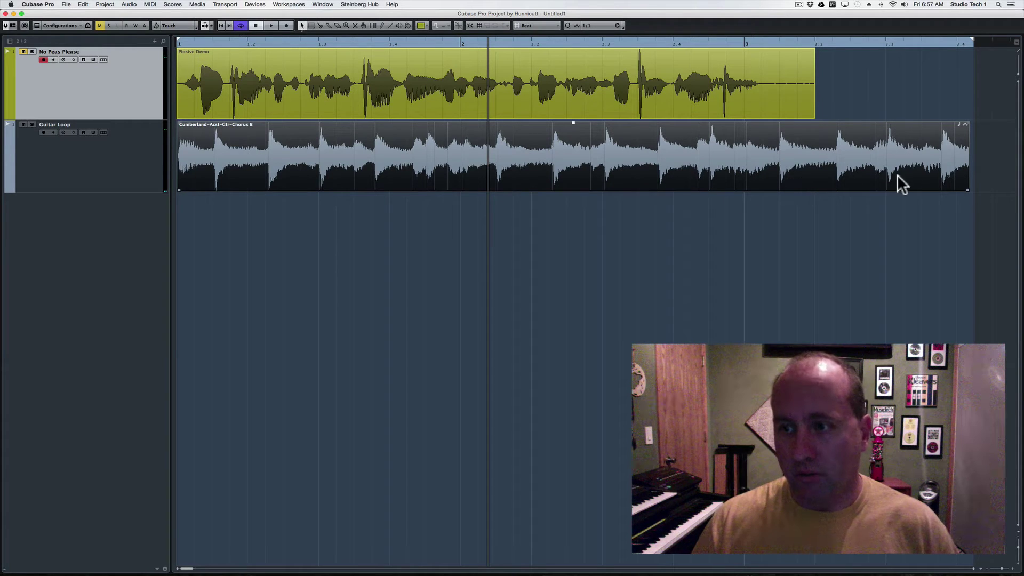
pyautogui.moveTo(967, 191); pyautogui.dragTo(818, 155)
pyautogui.press('space')
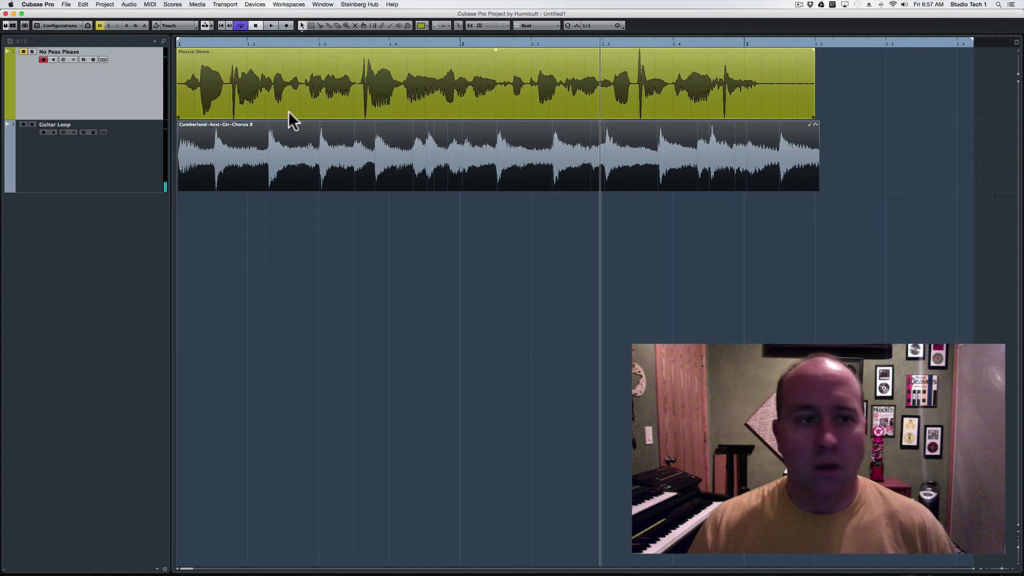
# Select the Plosive Demo narration clip, go to the project start, and place the playhead at the first plosive.
pyautogui.click(18, 128)
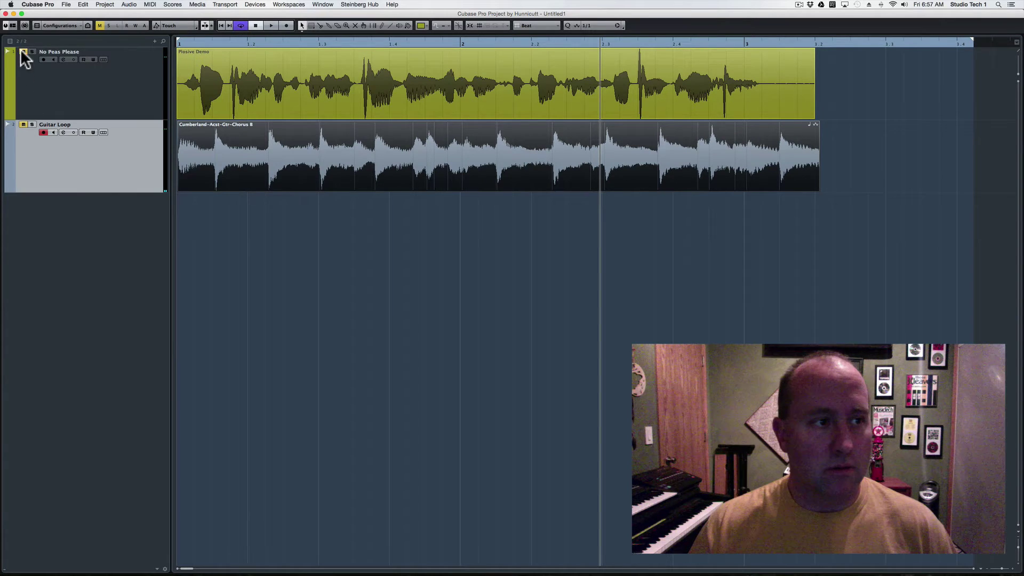
pyautogui.click(230, 65)
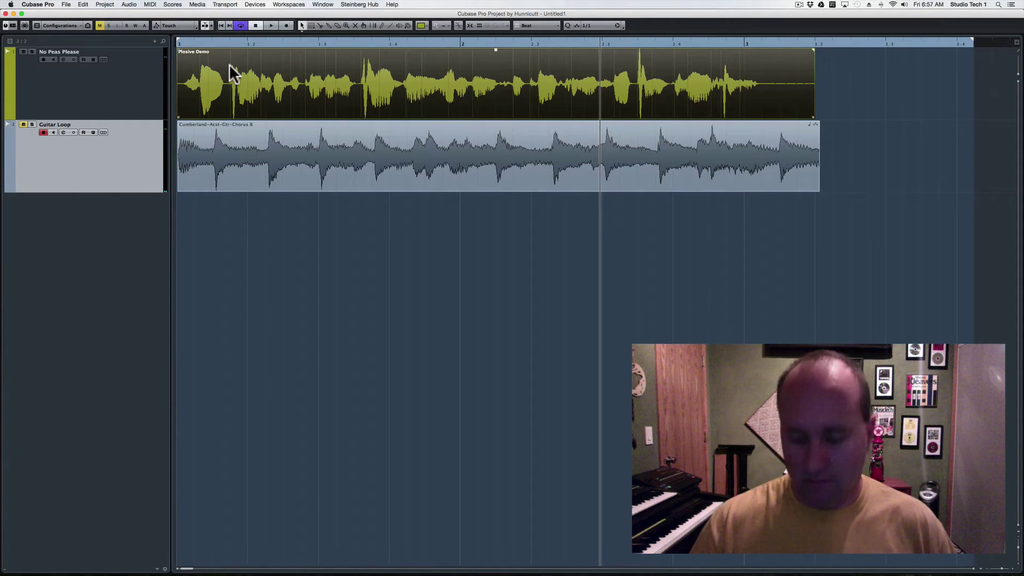
pyautogui.press('Home')
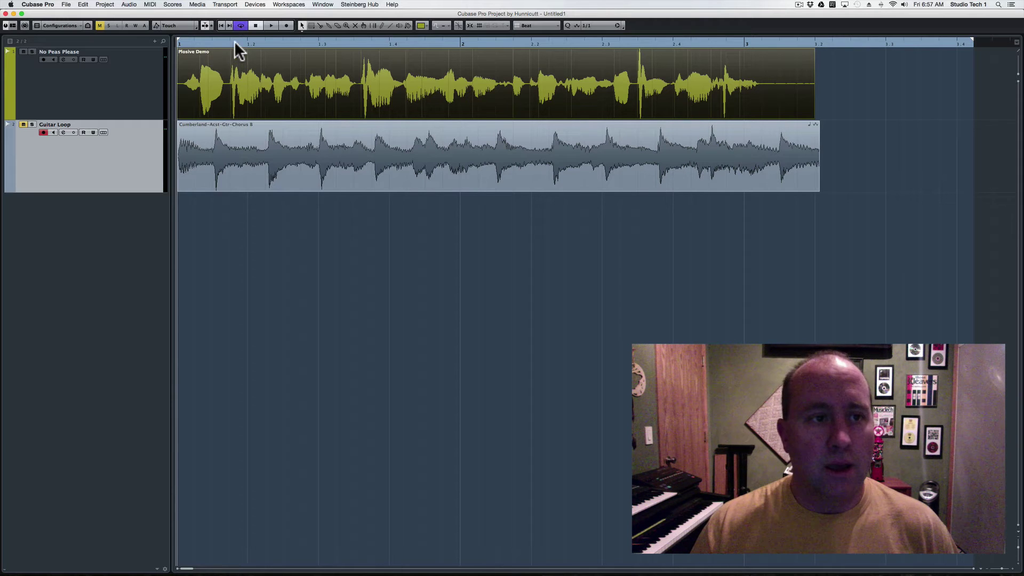
pyautogui.moveTo(232, 43); pyautogui.dragTo(234, 66)
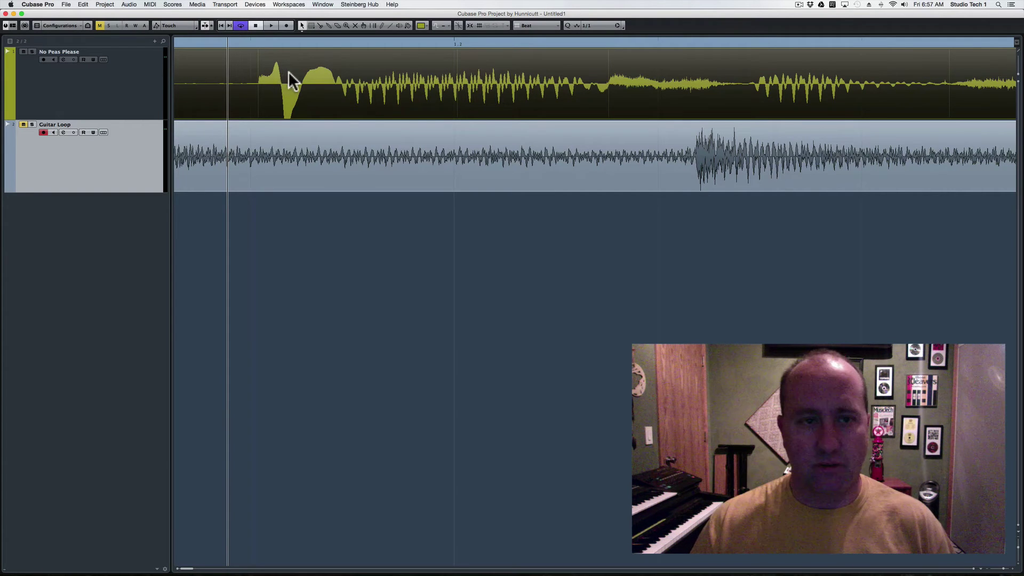
# Scroll back and forth through the zoomed narration waveform to find the next plosive spike.
pyautogui.hscroll(-5, 303, 68)
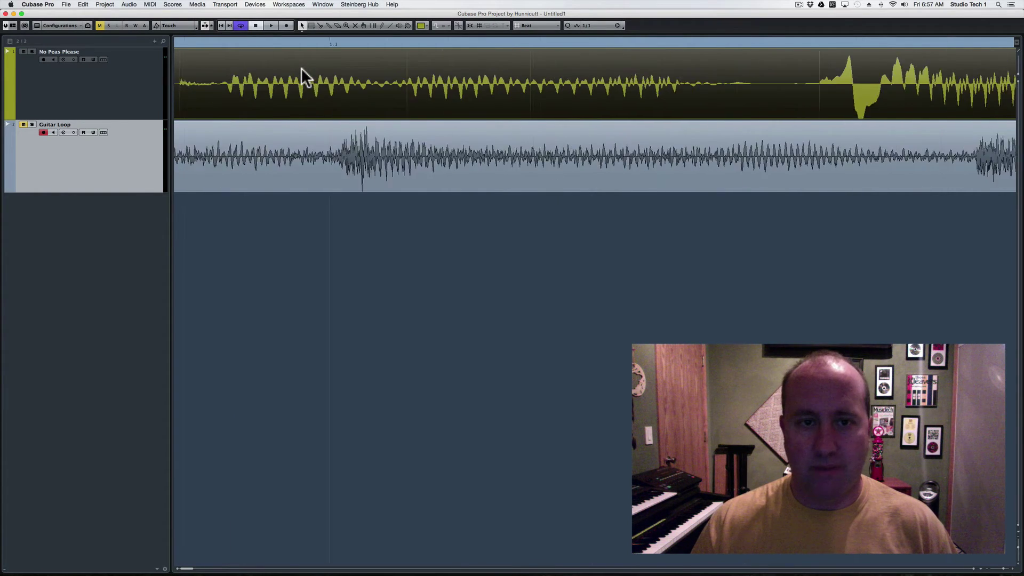
pyautogui.hscroll(3, 301, 69)
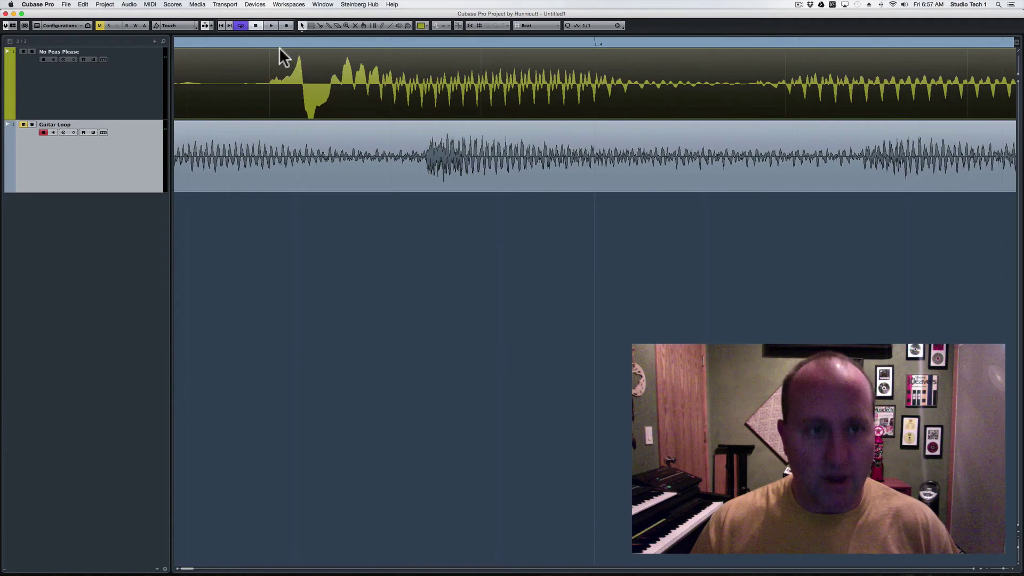
pyautogui.hscroll(10, 364, 66)
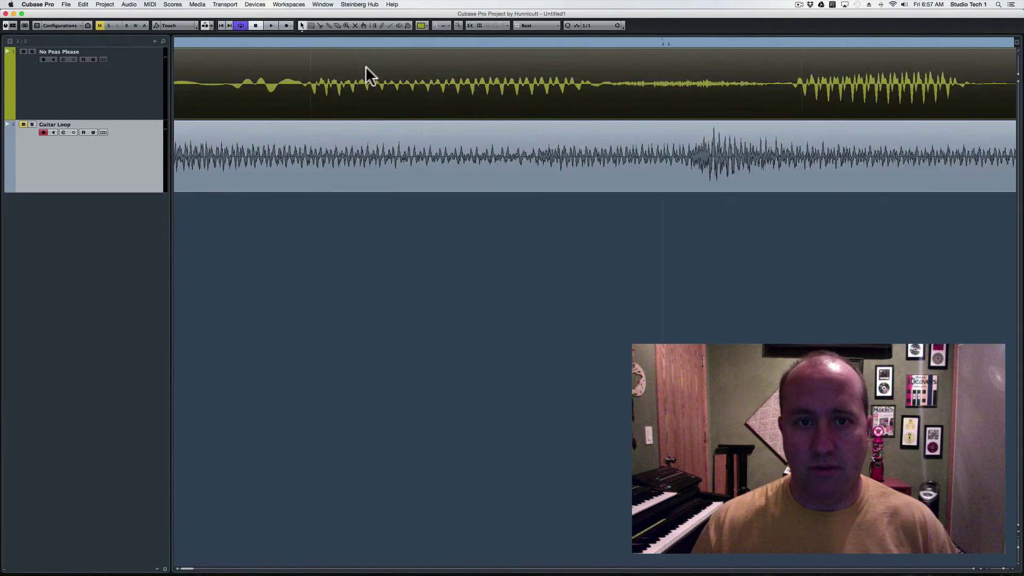
pyautogui.hscroll(10, 365, 66)
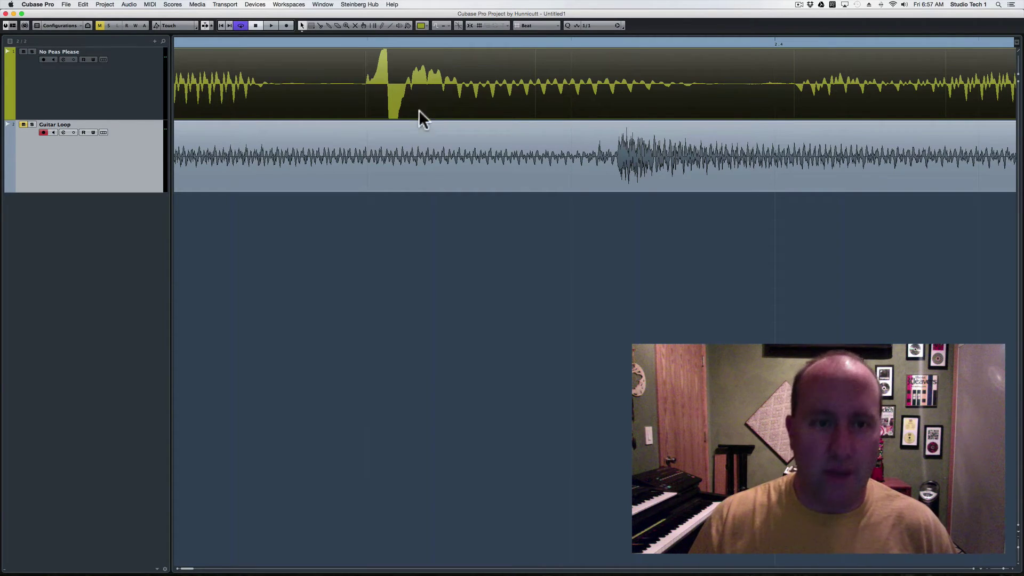
pyautogui.hscroll(-10, 395, 75)
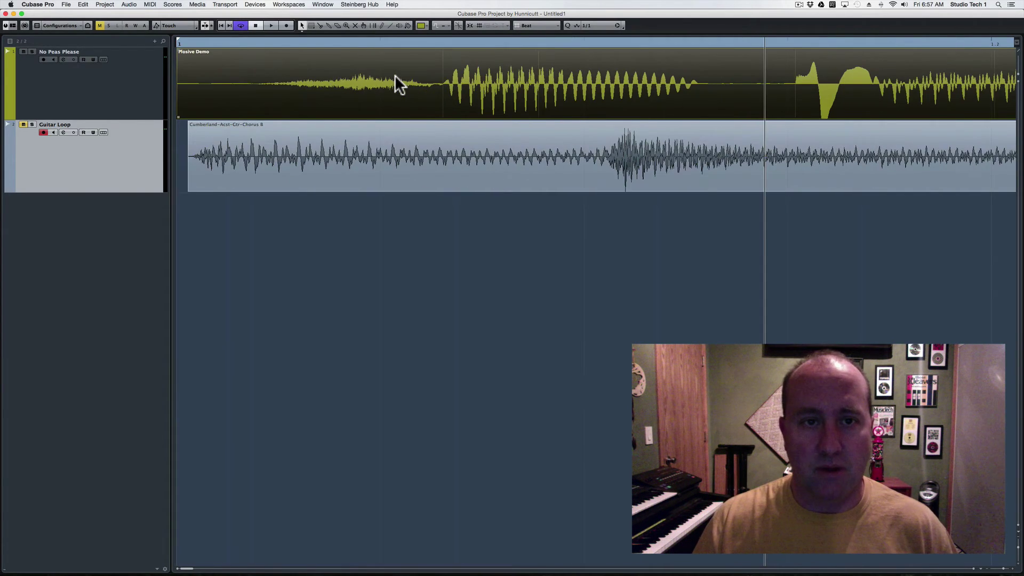
pyautogui.hscroll(5, 532, 72)
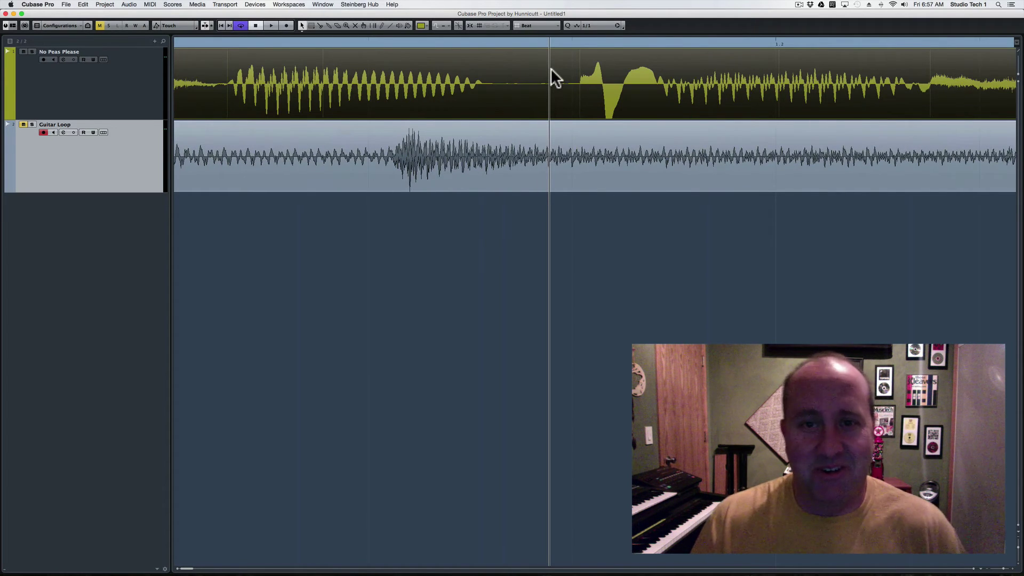
pyautogui.hscroll(5, 549, 75)
pyautogui.hscroll(-3, 533, 75)
# Cut the Plosive Demo clip with the scissors tool just before the plosive and fade in the new clip.
pyautogui.click(473, 44)
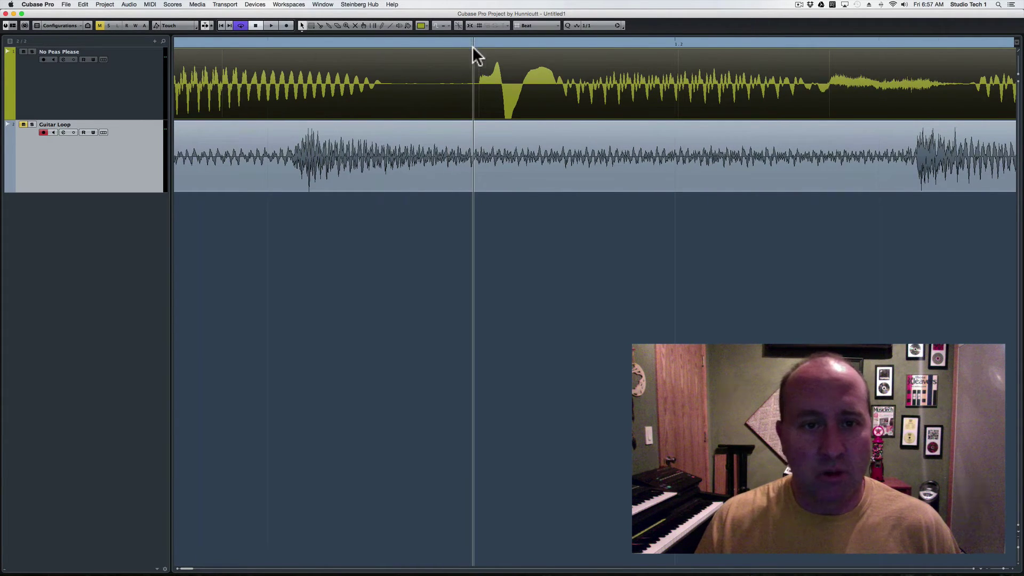
pyautogui.click(320, 25)
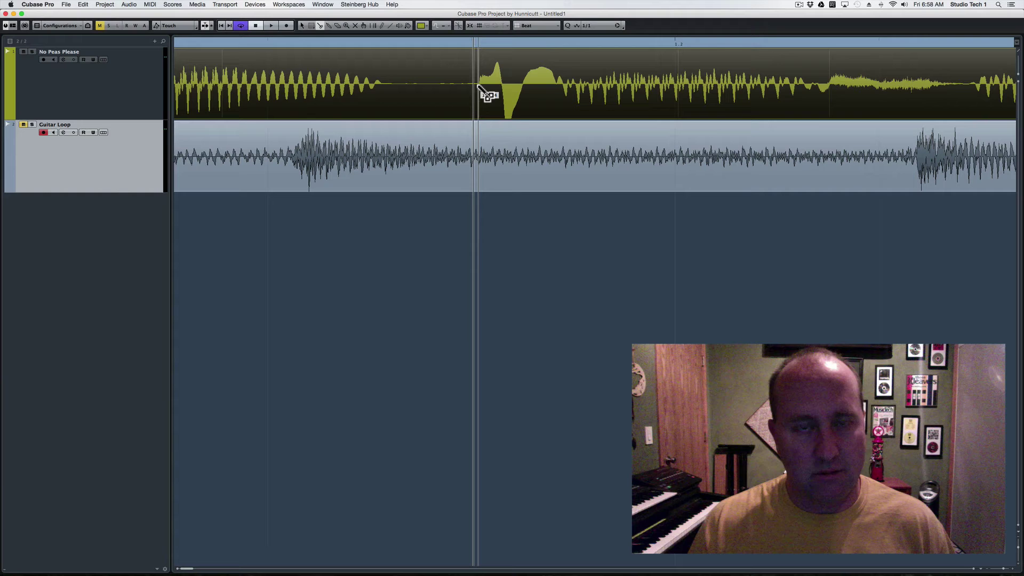
pyautogui.click(478, 87)
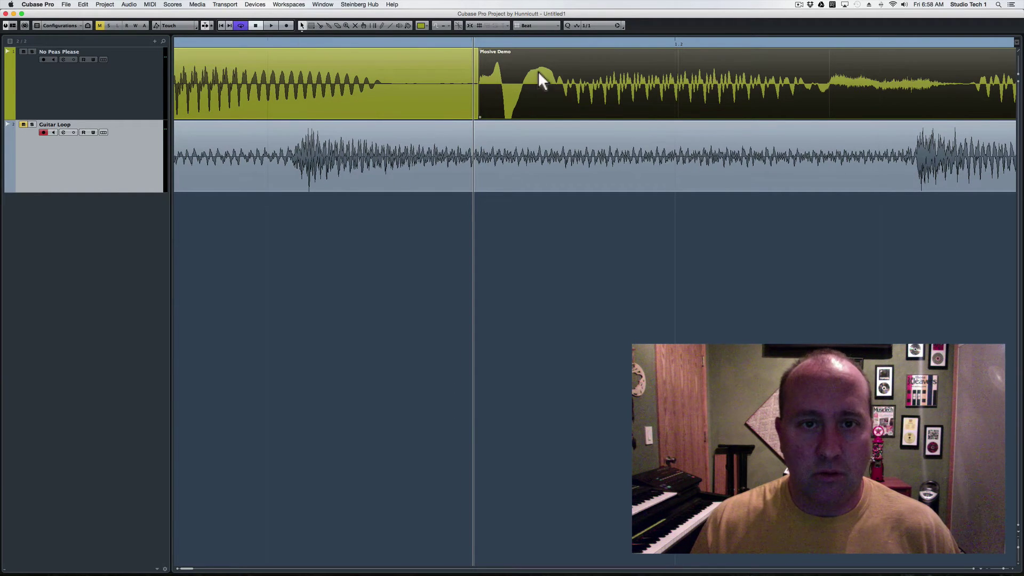
pyautogui.moveTo(482, 51); pyautogui.dragTo(573, 56)
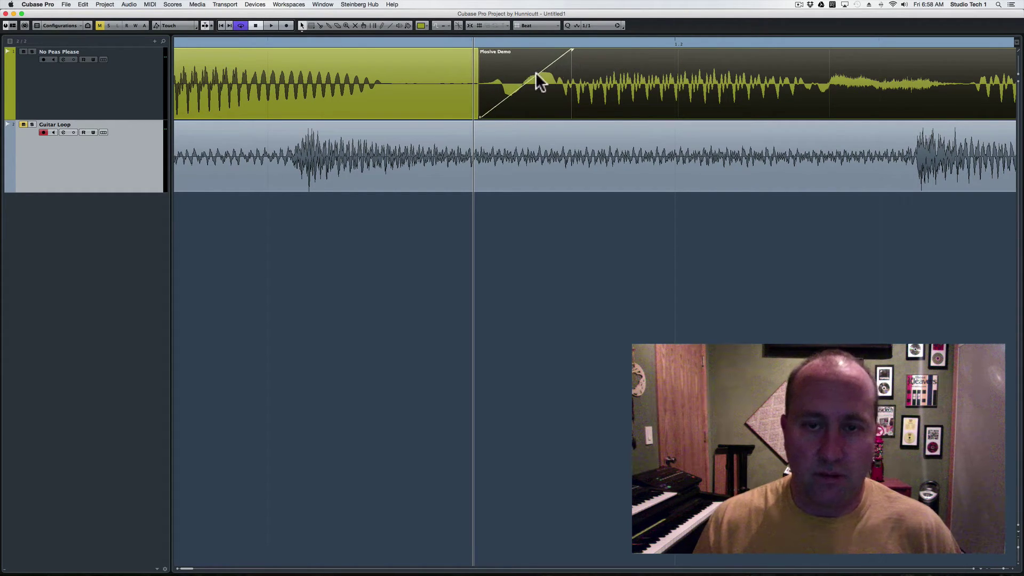
# Audition the first split clip, lengthen its fade-in a little, and scroll ahead in the narration.
pyautogui.doubleClick(193, 42)
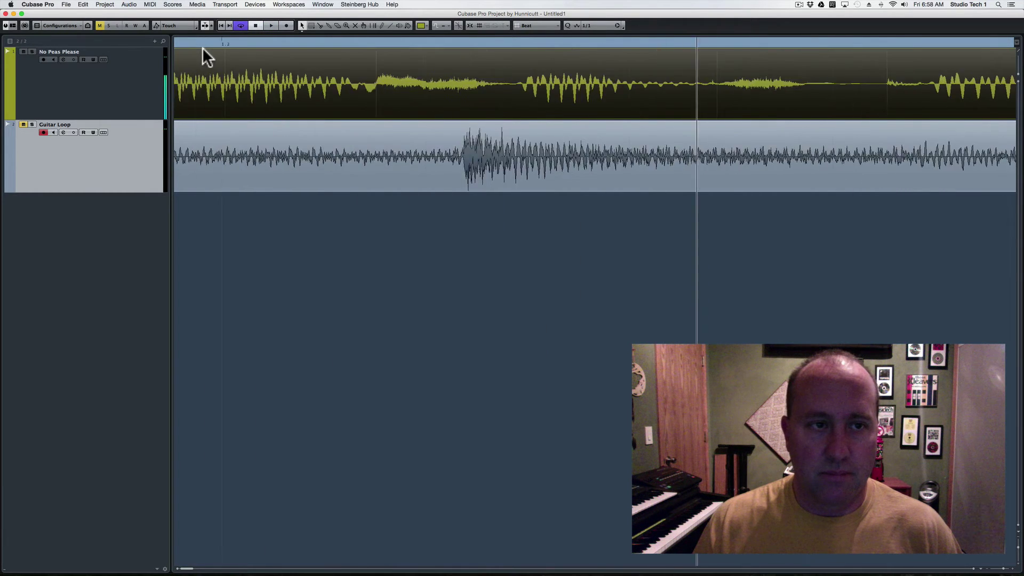
pyautogui.press('space')
pyautogui.moveTo(517, 50); pyautogui.dragTo(544, 50)
pyautogui.hscroll(4, 509, 50)
pyautogui.hscroll(10, 510, 51)
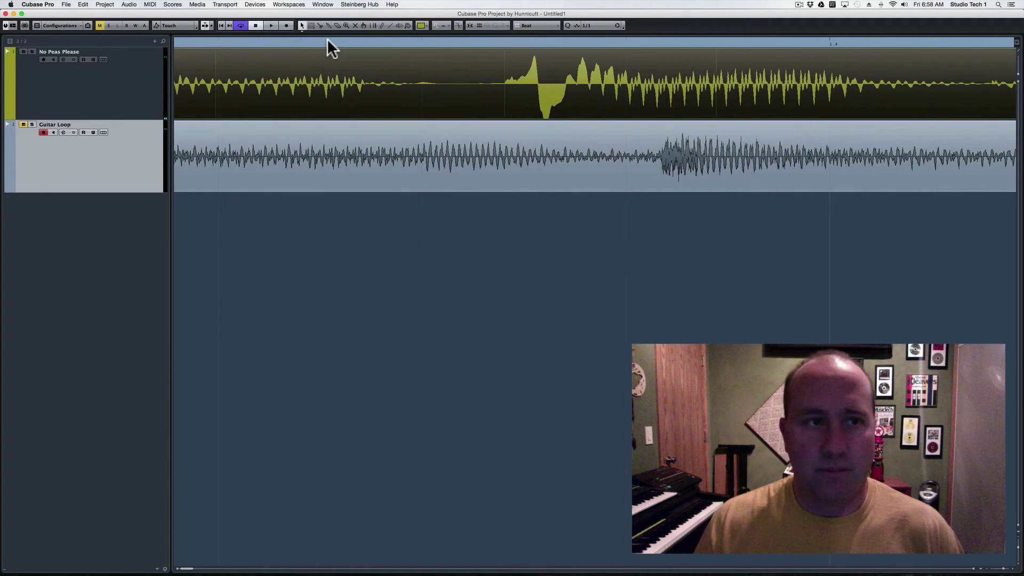
# Split the narration just before the second plosive and give the new clip a short fade-in.
pyautogui.click(320, 25)
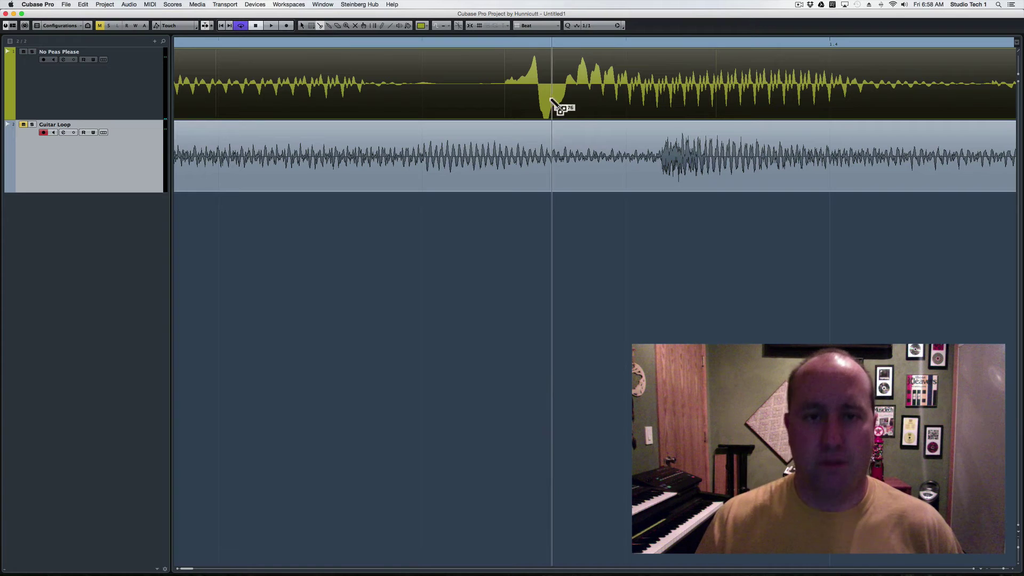
pyautogui.click(505, 87)
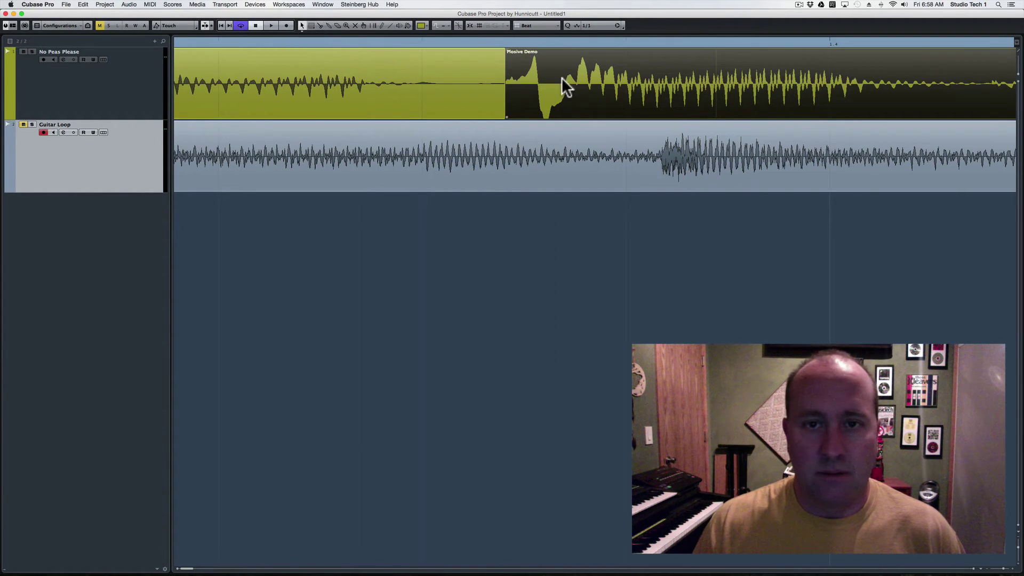
pyautogui.moveTo(507, 50); pyautogui.dragTo(629, 50)
pyautogui.hscroll(5, 625, 72)
pyautogui.hscroll(10, 625, 72)
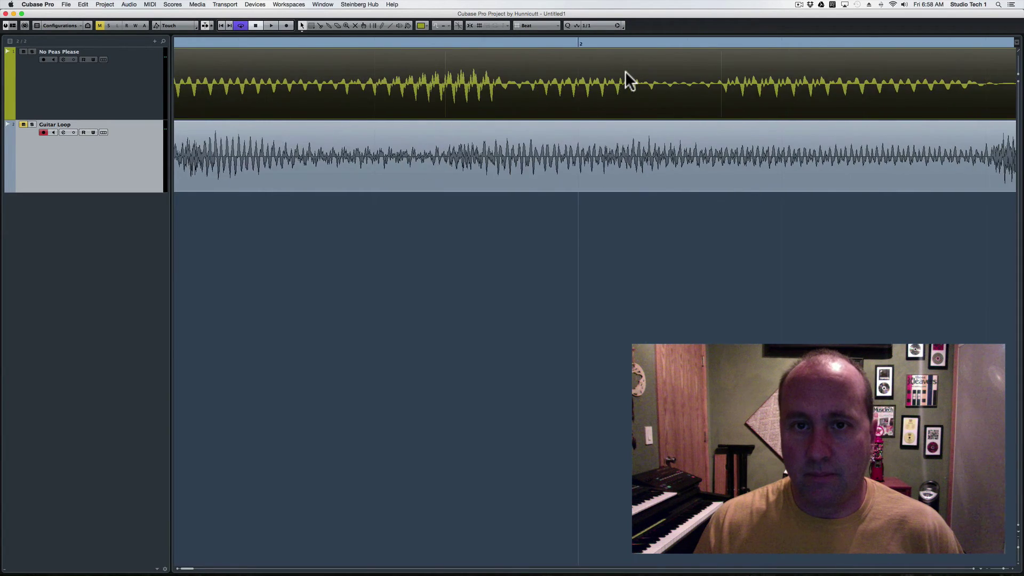
pyautogui.hscroll(8, 625, 72)
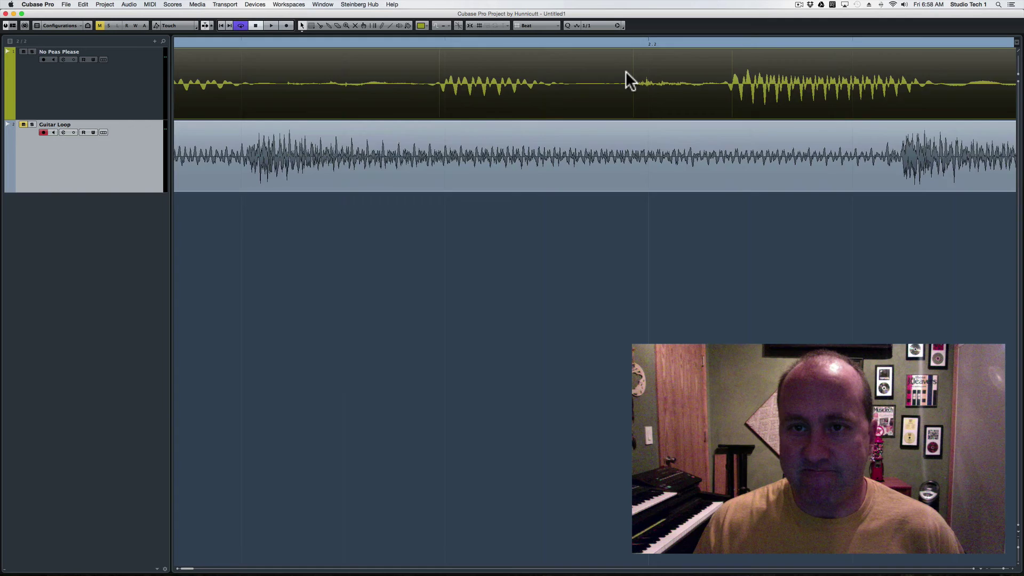
pyautogui.hscroll(-4, 626, 72)
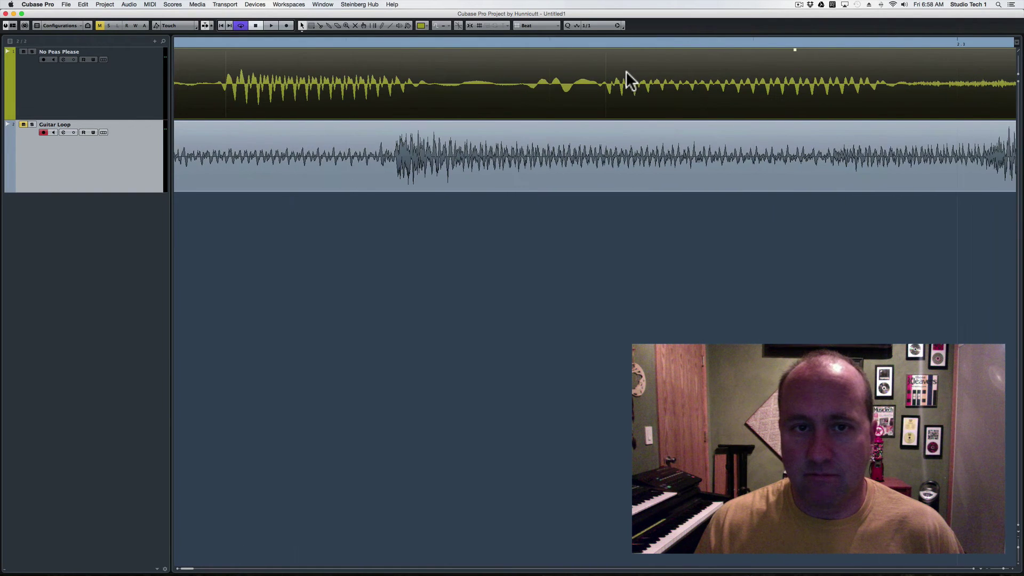
# Split before the third plosive, then drag a short fade-in onto the new Plosive Demo clip.
pyautogui.click(320, 25)
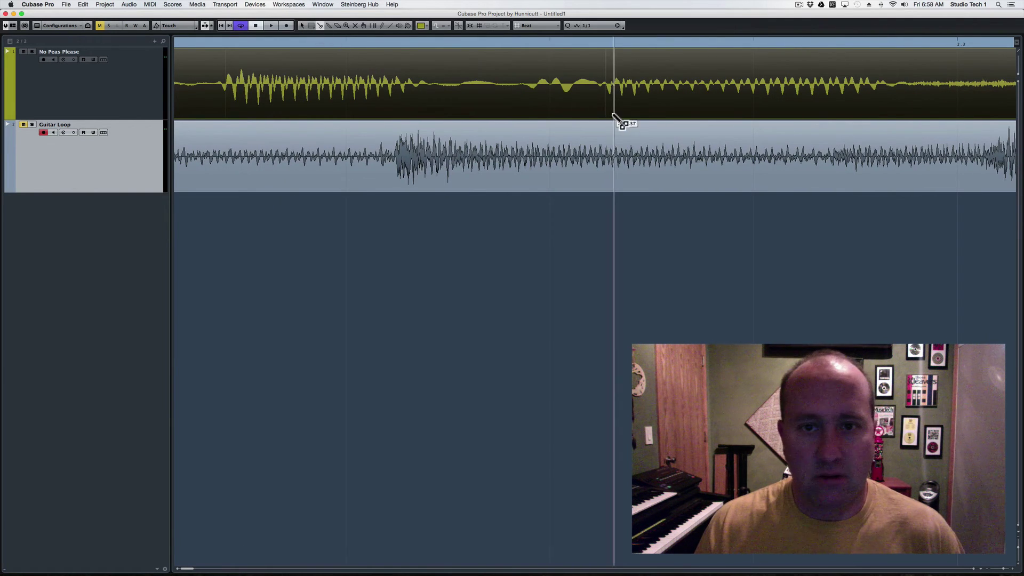
pyautogui.click(527, 87)
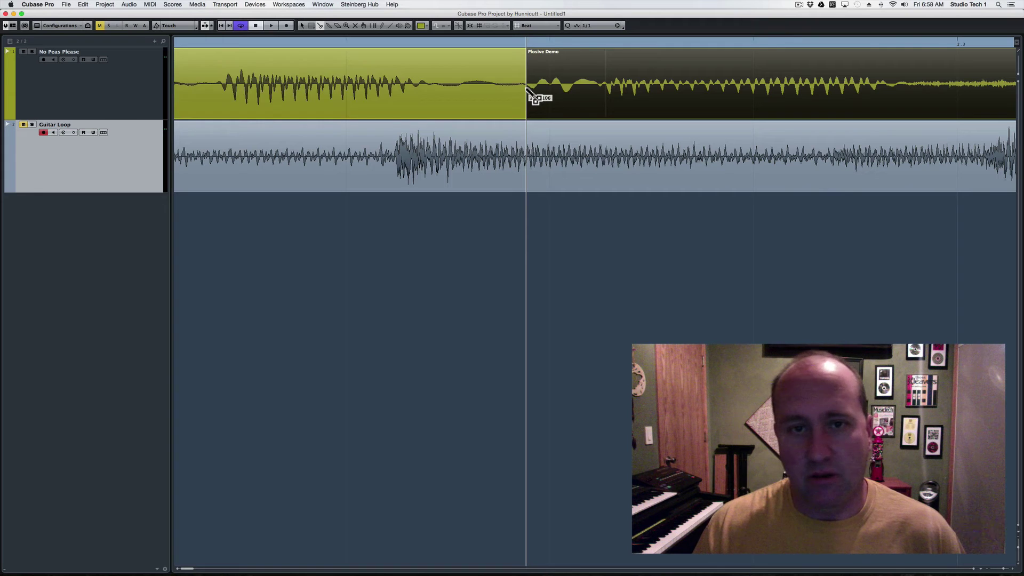
pyautogui.click(301, 25)
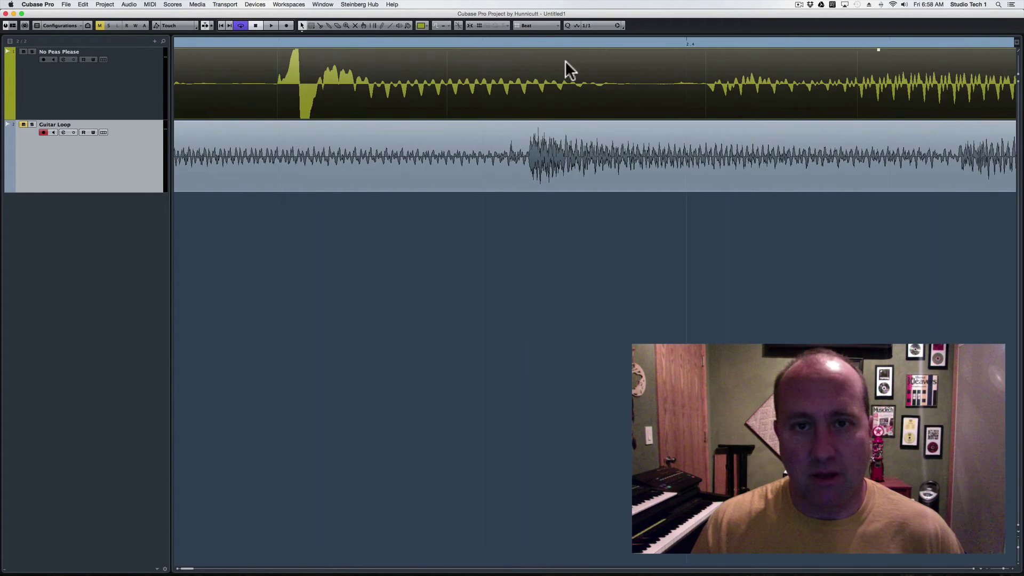
pyautogui.hscroll(-5, 526, 63)
pyautogui.click(523, 63)
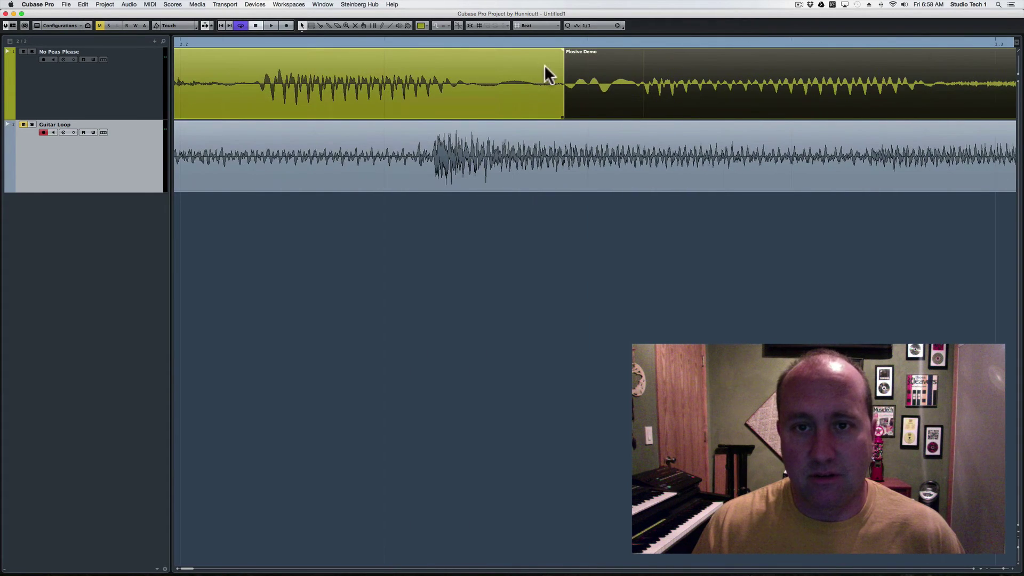
pyautogui.moveTo(566, 50); pyautogui.dragTo(652, 50)
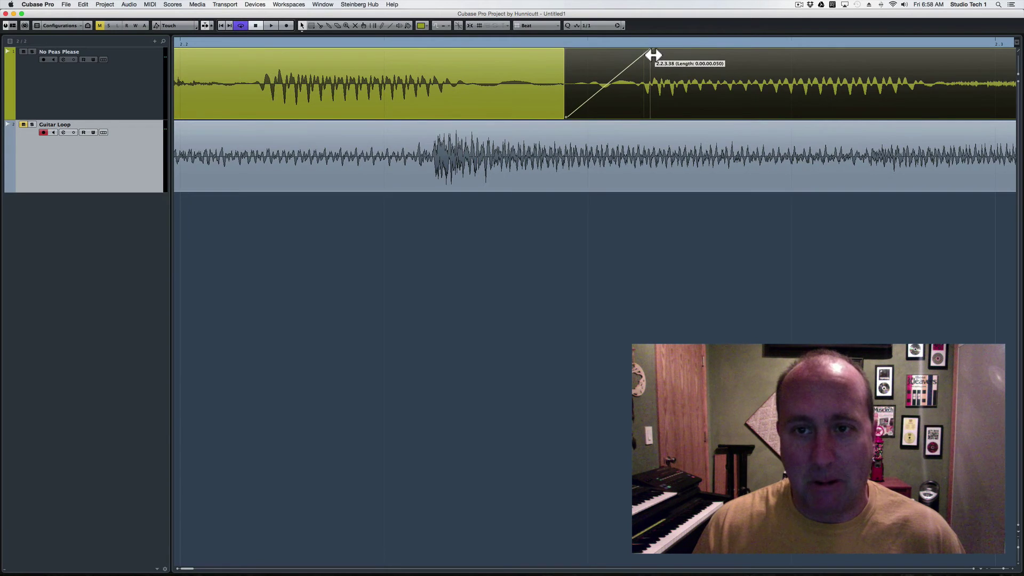
# Split the narration before the next plosive, fade in the new clip, and zoom in closer.
pyautogui.hscroll(8, 671, 81)
pyautogui.hscroll(5, 671, 81)
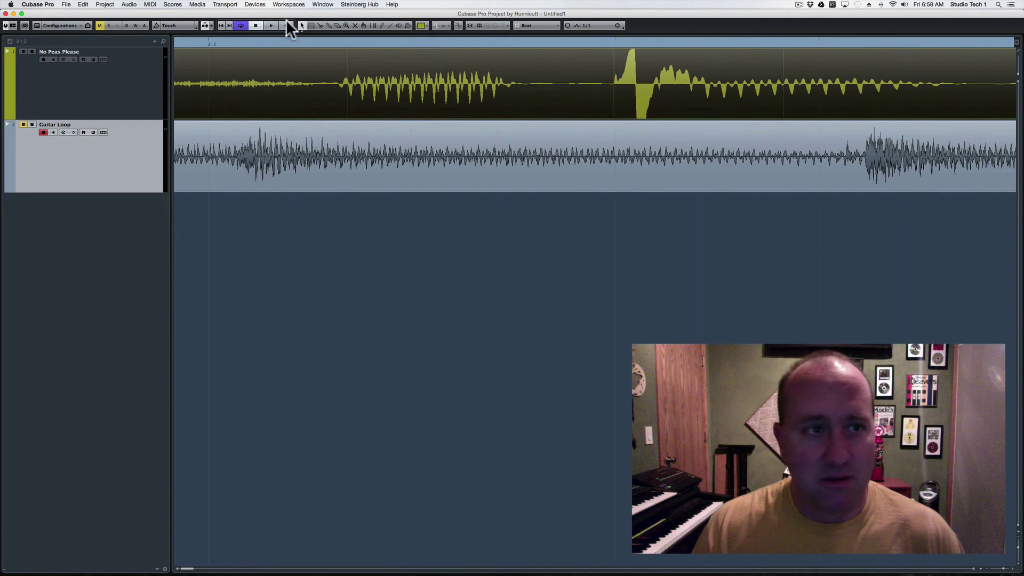
pyautogui.click(319, 25)
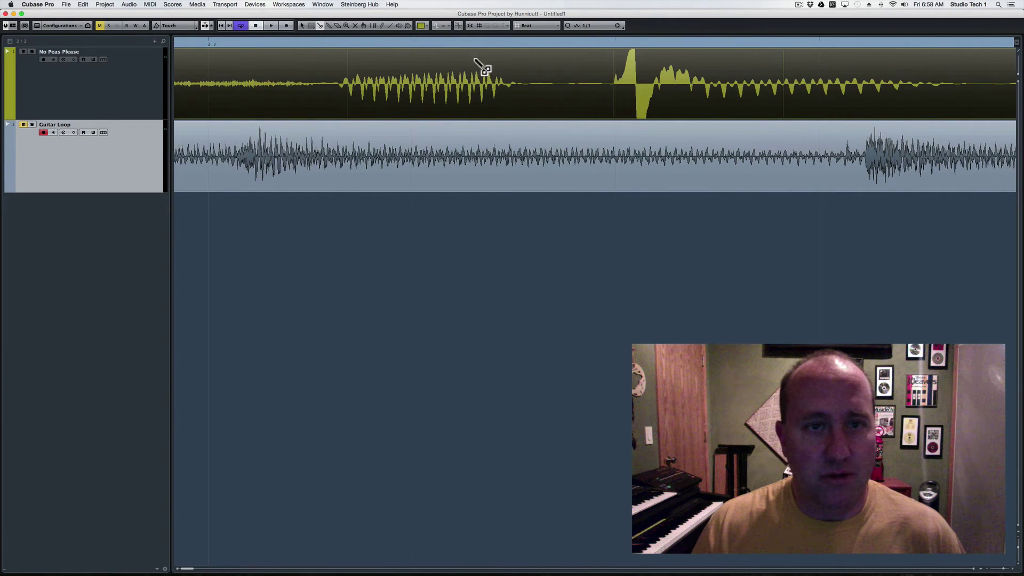
pyautogui.click(613, 86)
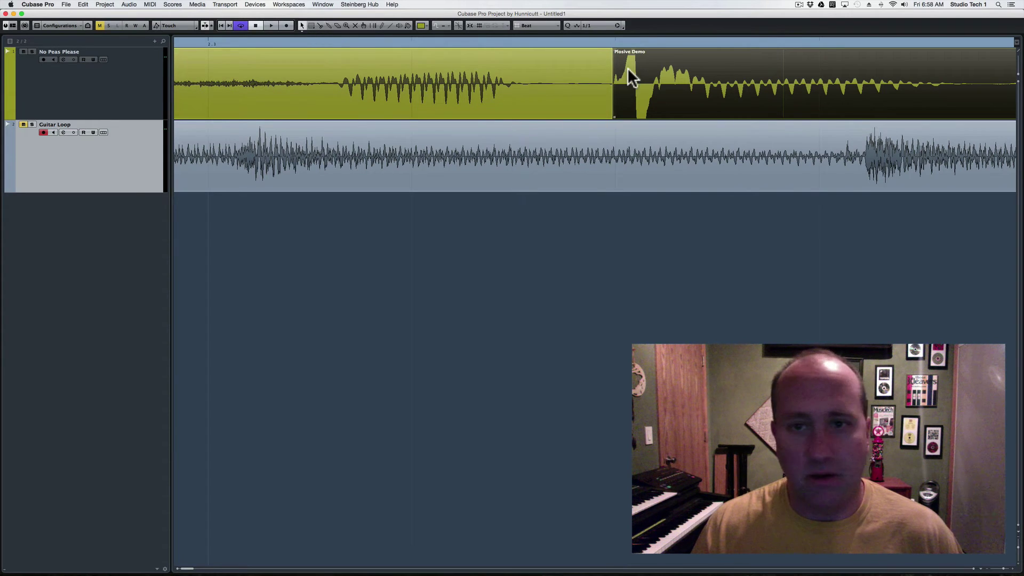
pyautogui.moveTo(614, 49); pyautogui.dragTo(689, 63)
pyautogui.press('h')
pyautogui.press('h')
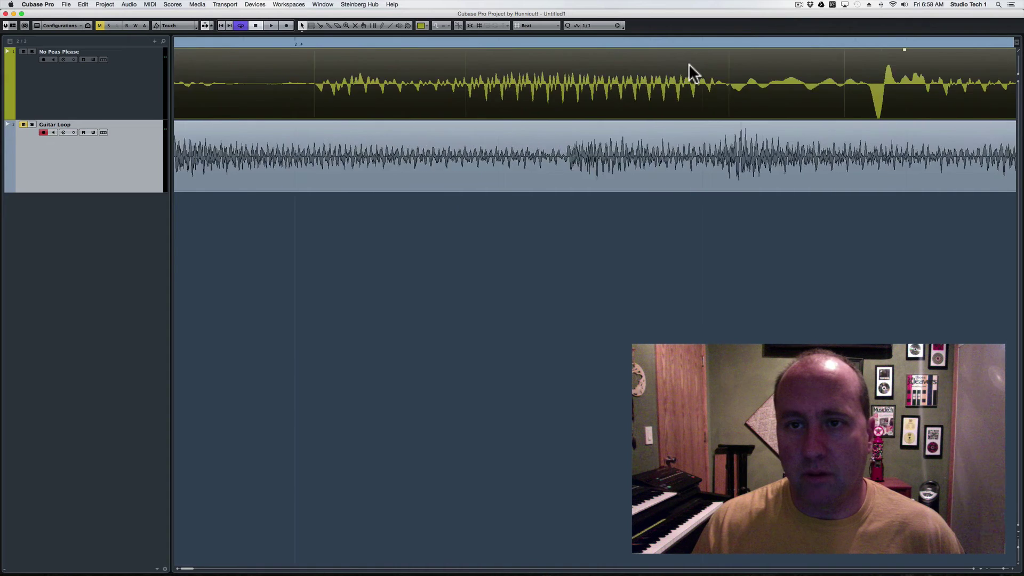
pyautogui.hscroll(5, 689, 63)
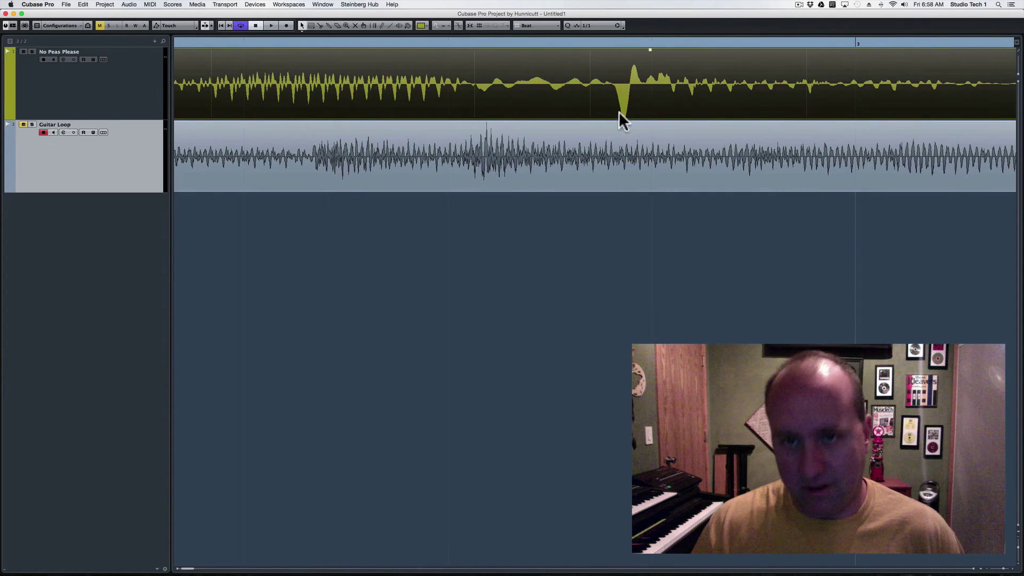
# Split before one more plosive, fade in that clip, then zoom to show the first couple of bars.
pyautogui.click(320, 25)
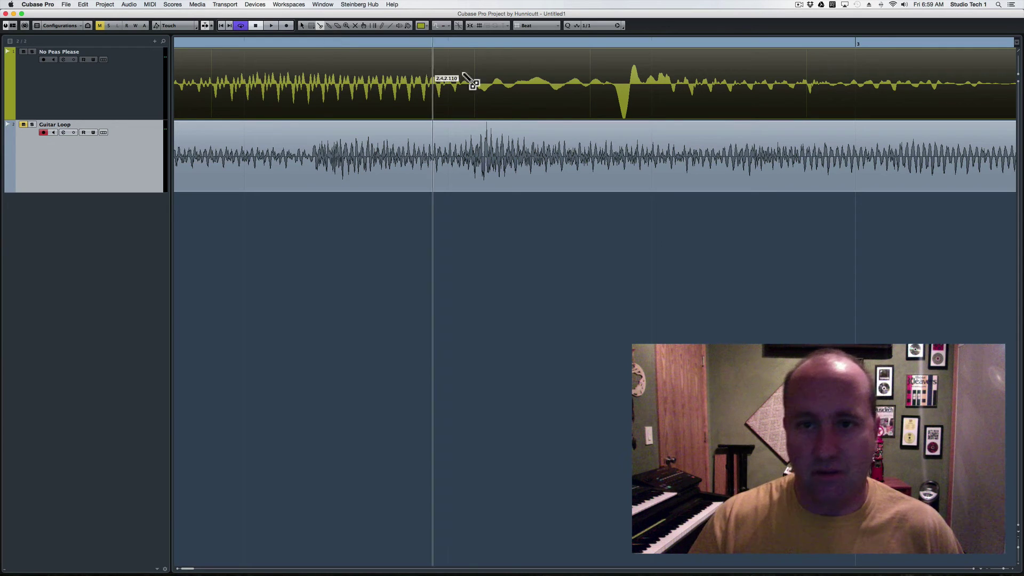
pyautogui.click(612, 90)
pyautogui.click(302, 25)
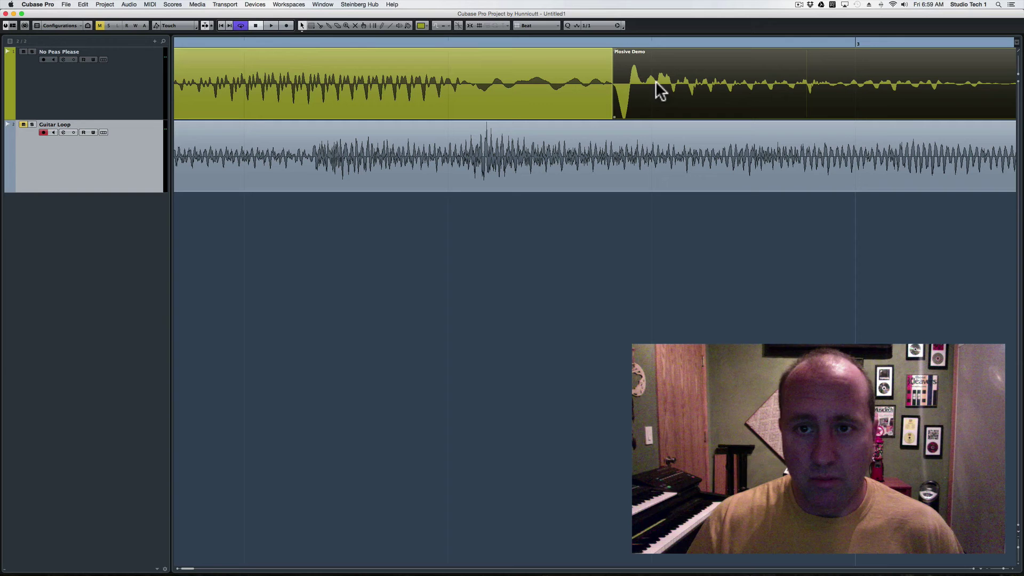
pyautogui.moveTo(617, 47); pyautogui.dragTo(670, 53)
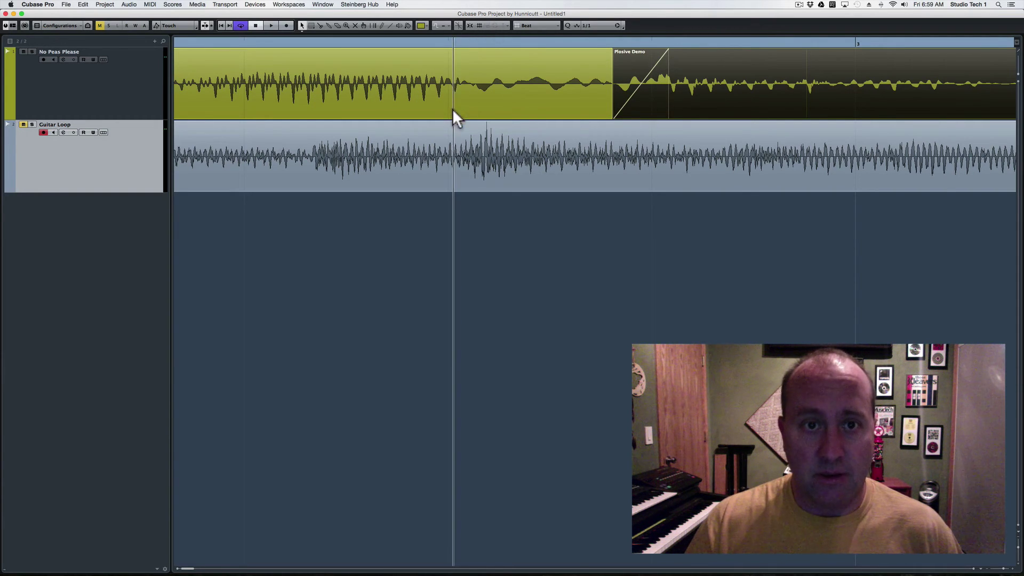
pyautogui.hotkey('shift', 'f')
pyautogui.moveTo(459, 40)
pyautogui.mouseDown()
pyautogui.moveTo(462, 65)
pyautogui.moveTo(460, 33)
pyautogui.mouseUp()
# Play the chopped narration and slightly lengthen the third Plosive Demo clip's fade-in.
pyautogui.press('space')
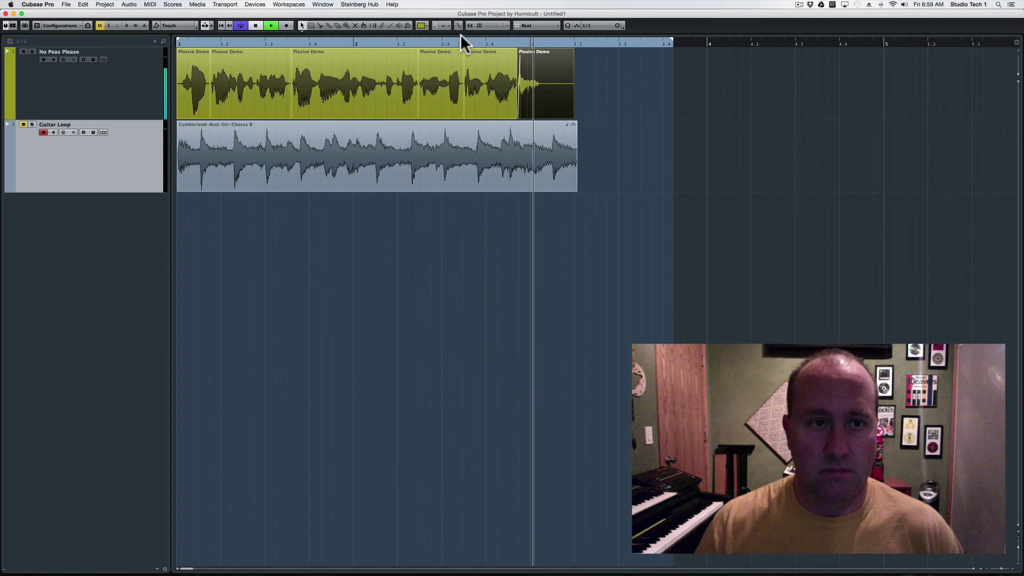
pyautogui.press('space')
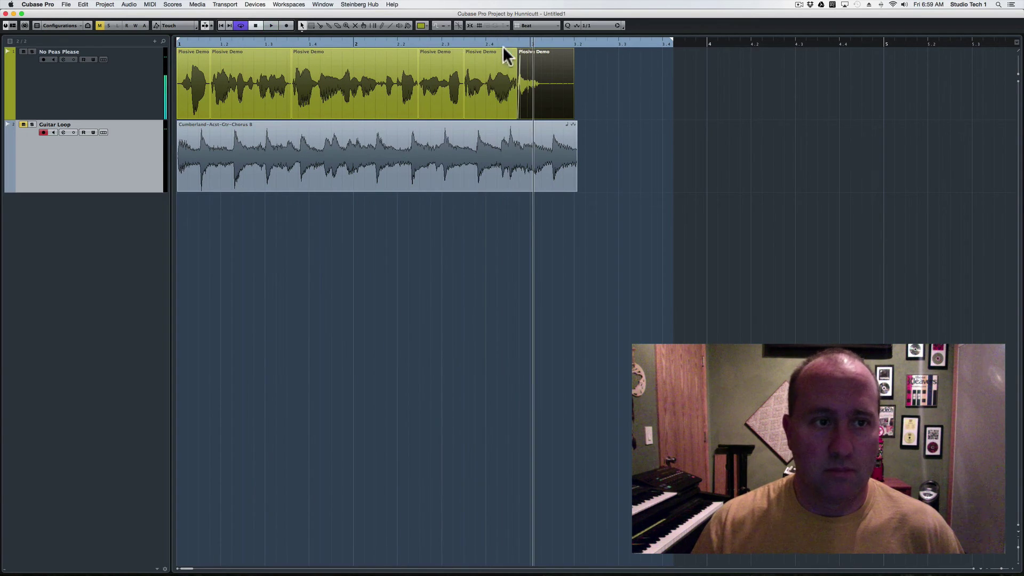
pyautogui.click(298, 50)
pyautogui.moveTo(300, 50); pyautogui.dragTo(303, 51)
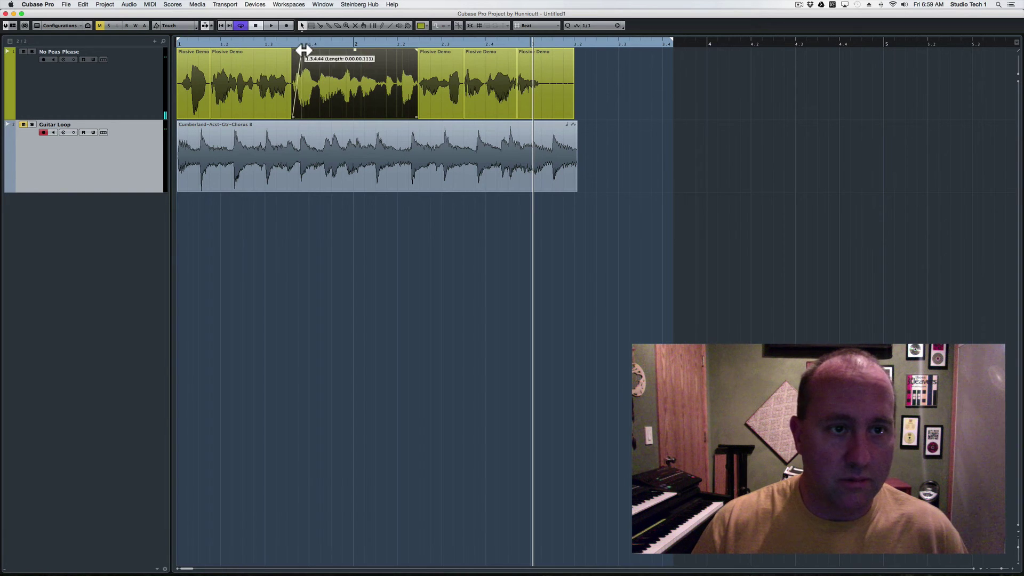
# Play the edit again and lengthen the fade-in on a later Plosive Demo clip.
pyautogui.press('space')
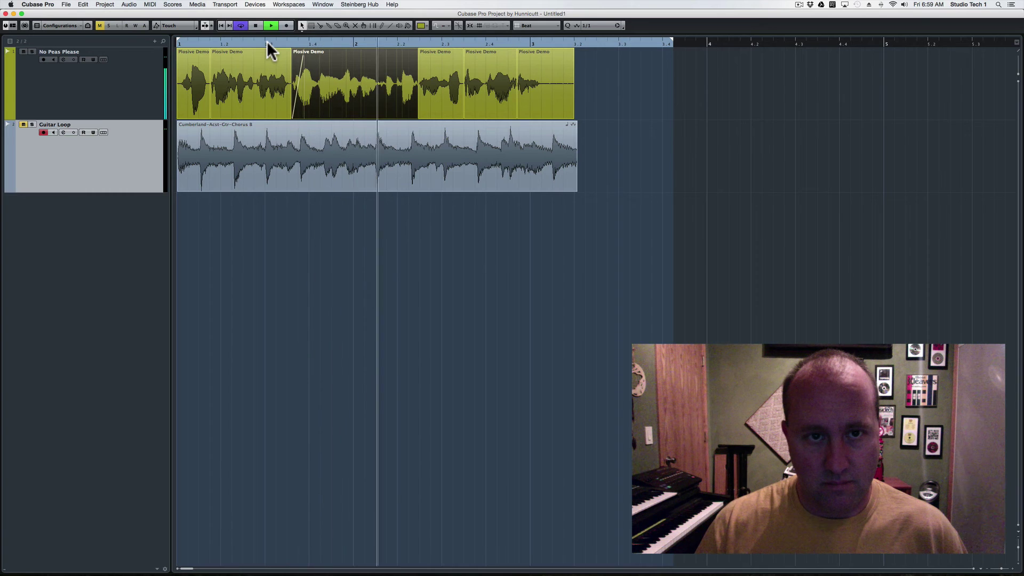
pyautogui.press('space')
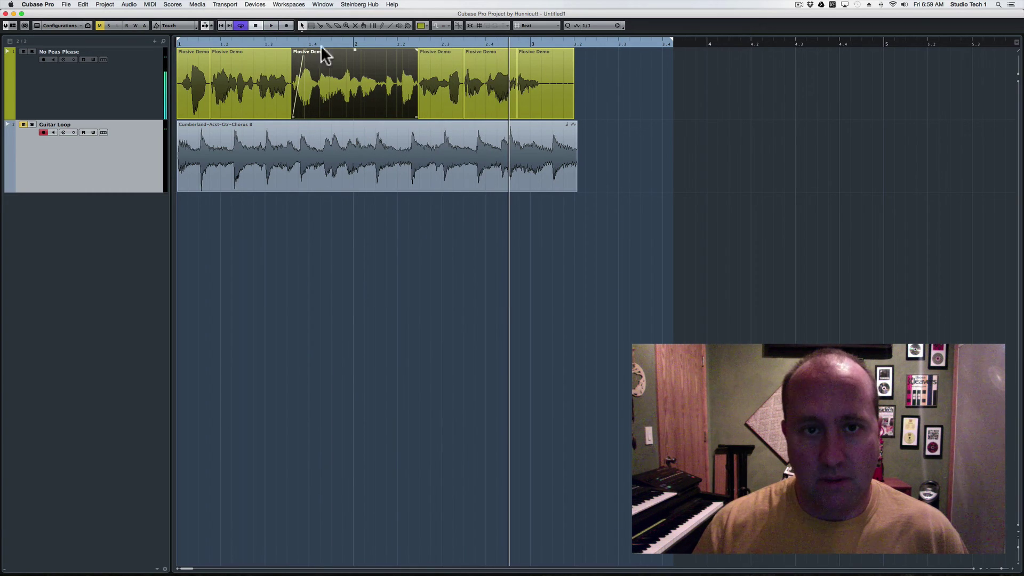
pyautogui.click(470, 54)
pyautogui.moveTo(466, 49); pyautogui.dragTo(473, 51)
# Check the fades by playback, adjust the last clip's fade-in, and return to the project start.
pyautogui.press('space')
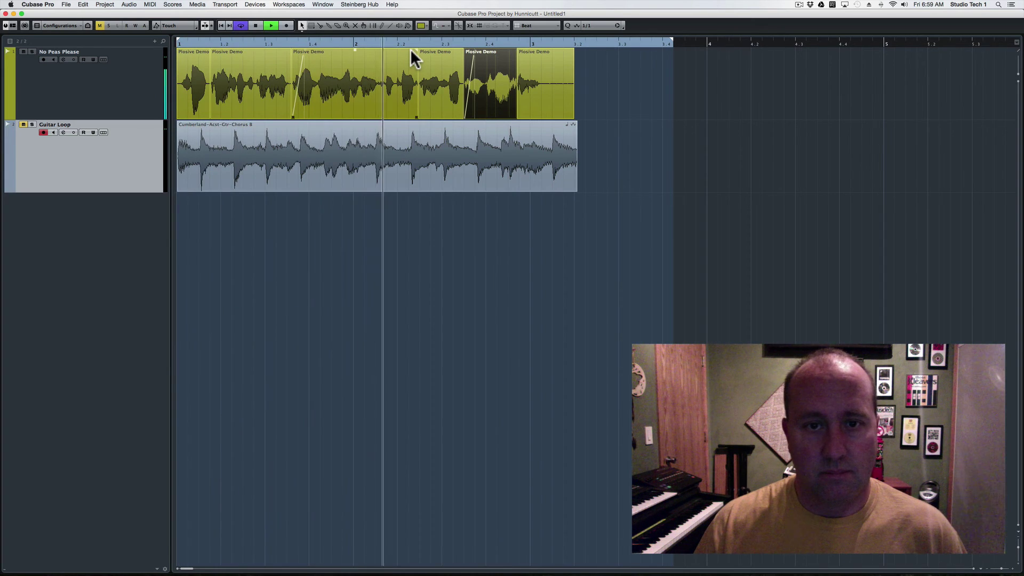
pyautogui.press('space')
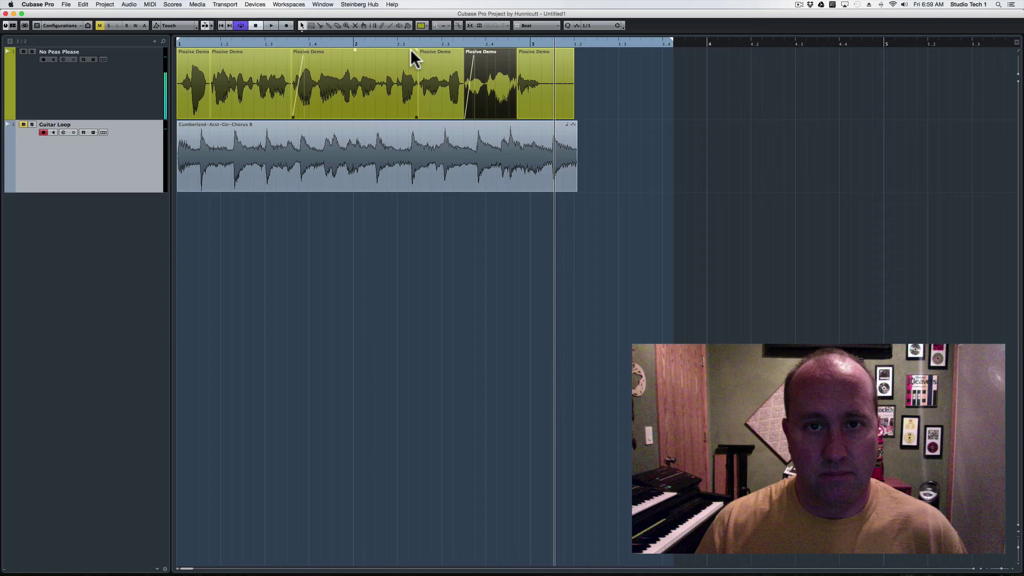
pyautogui.click(541, 84)
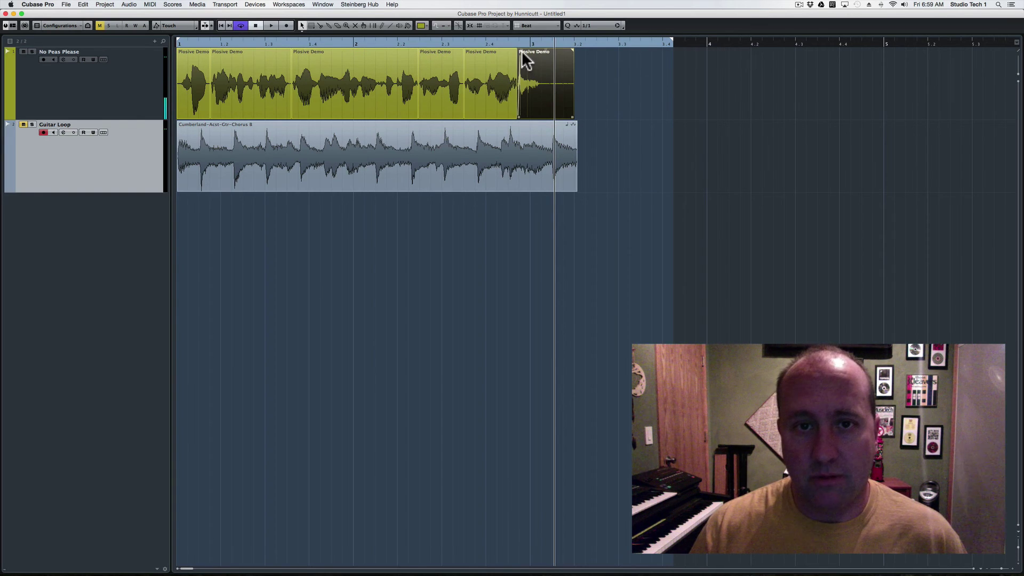
pyautogui.moveTo(523, 50); pyautogui.dragTo(526, 50)
pyautogui.press('Home')
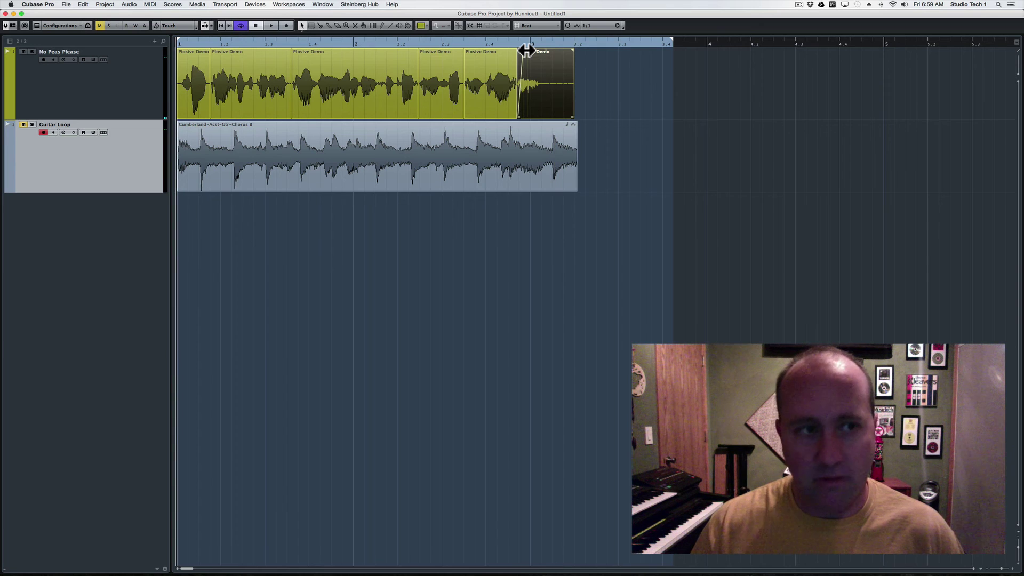